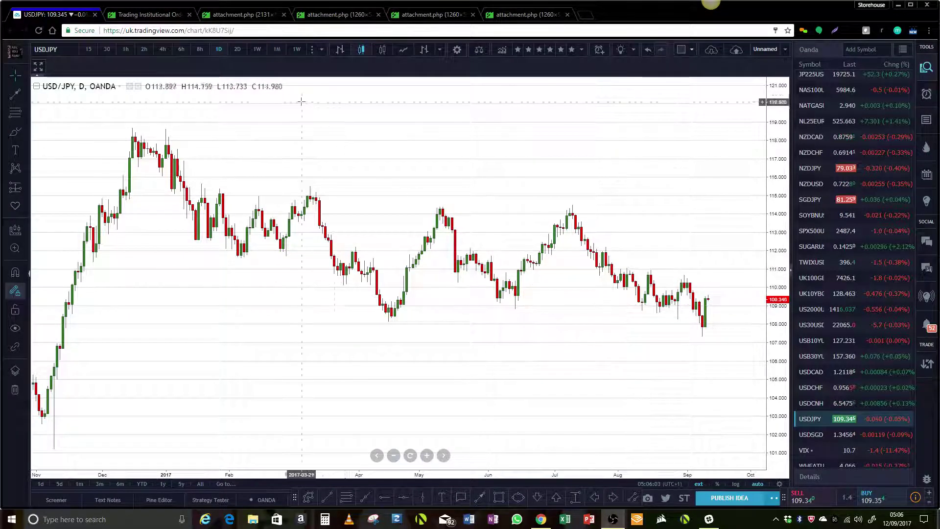
# Review the GBPUSD and USD/JPY chart attachments, and open the USD/JPY image from the forum post asking for comments on the chart.
pyautogui.click(250, 15)
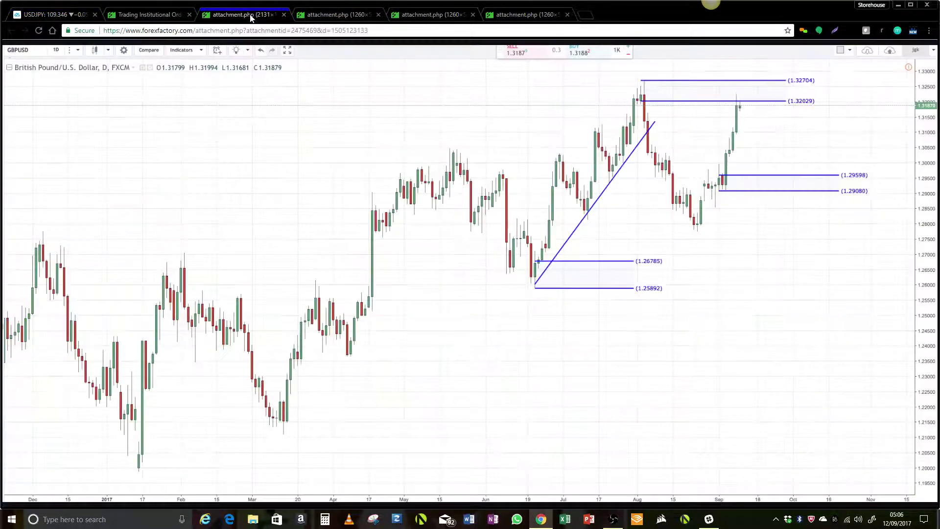
pyautogui.click(333, 16)
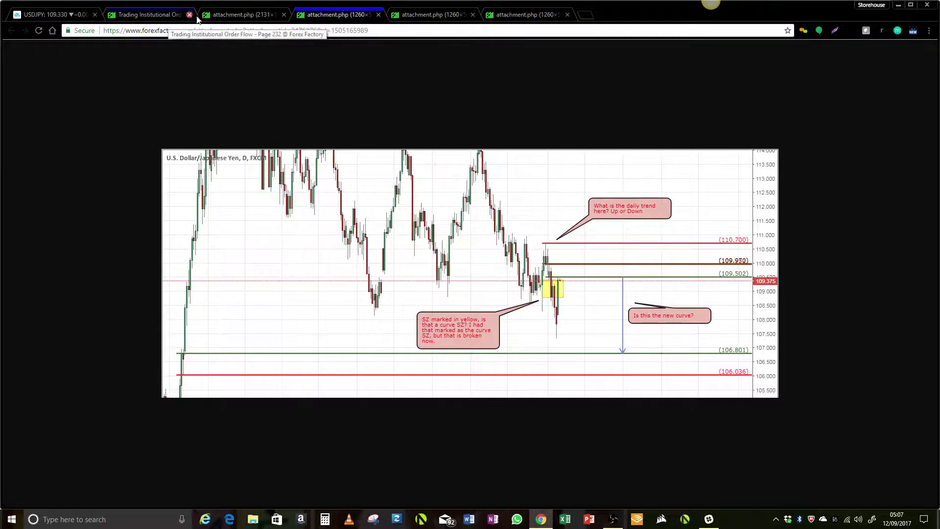
pyautogui.click(196, 17)
pyautogui.scroll(-7, 480, 254)
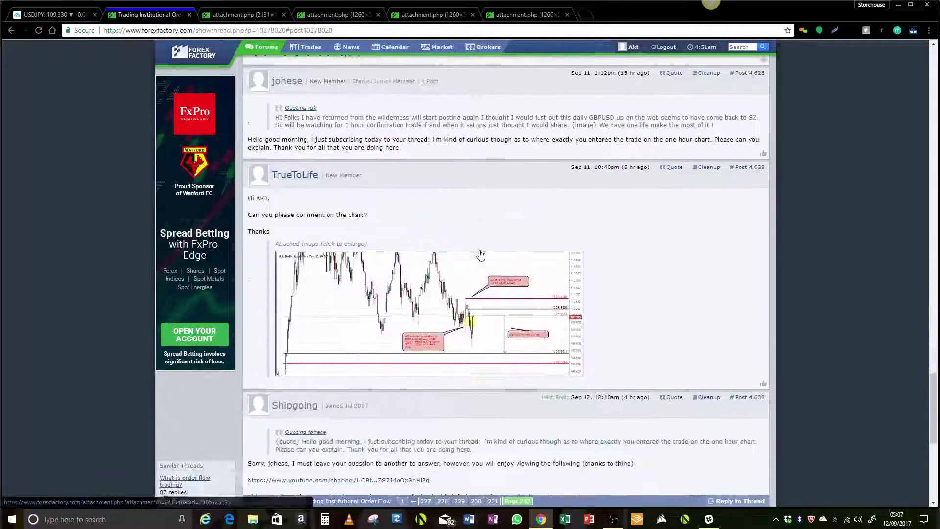
pyautogui.click(443, 296)
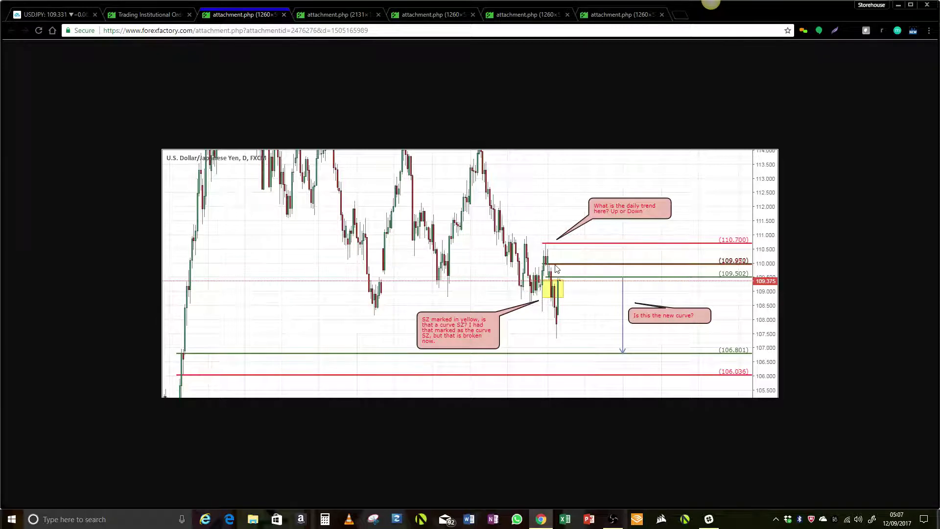
# On the TradingView USD/JPY daily chart, mark the mid-November 2016 demand zone with lines from about 106.840 to 106.014.
pyautogui.click(59, 17)
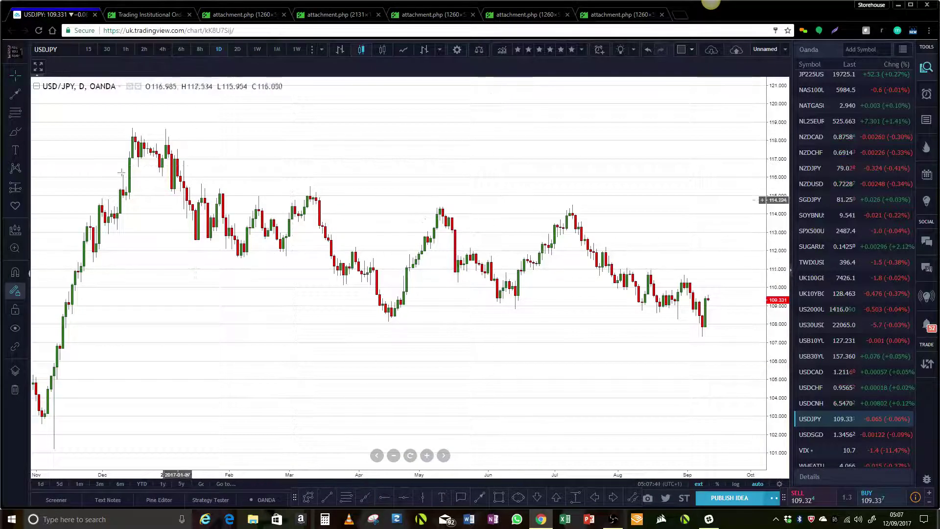
pyautogui.click(15, 112)
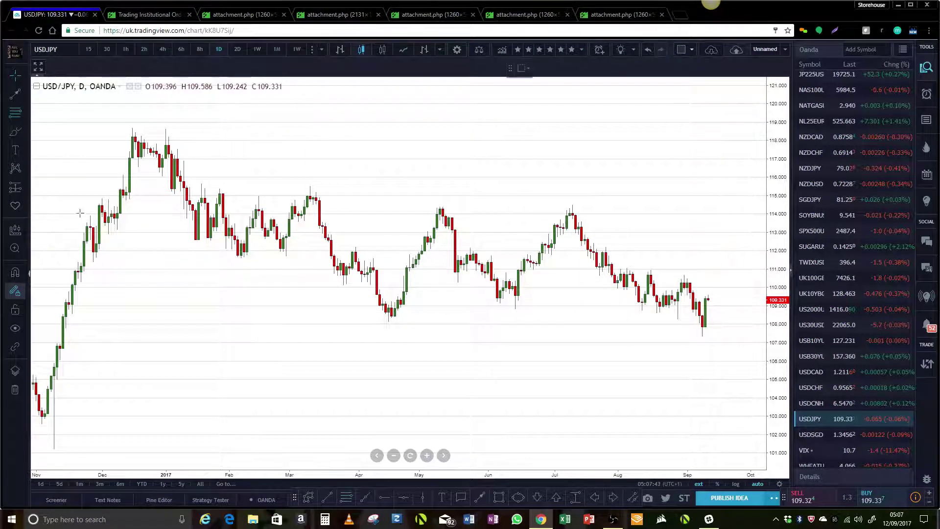
pyautogui.click(58, 346)
pyautogui.click(74, 360)
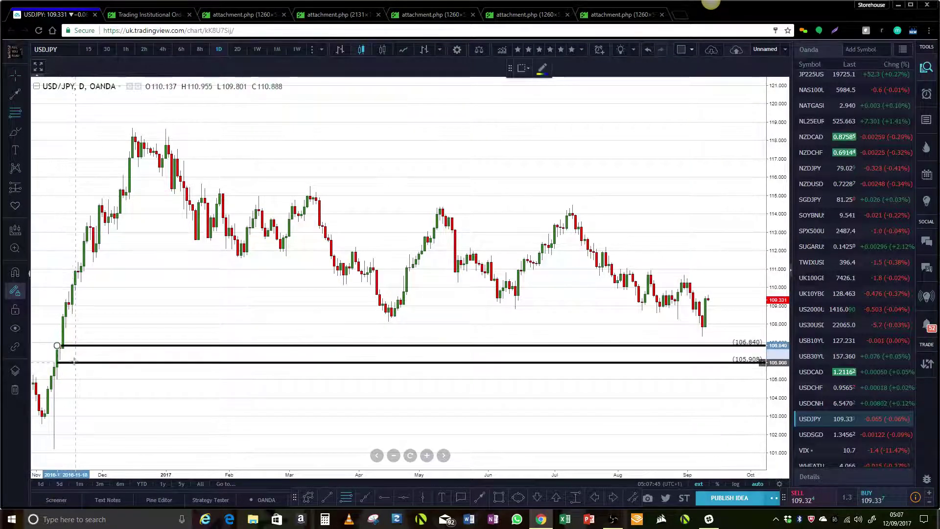
# Mark the supply zone at the end-of-August 2017 swing high with lines from about 110.677 to 109.958.
pyautogui.click(678, 275)
pyautogui.click(699, 288)
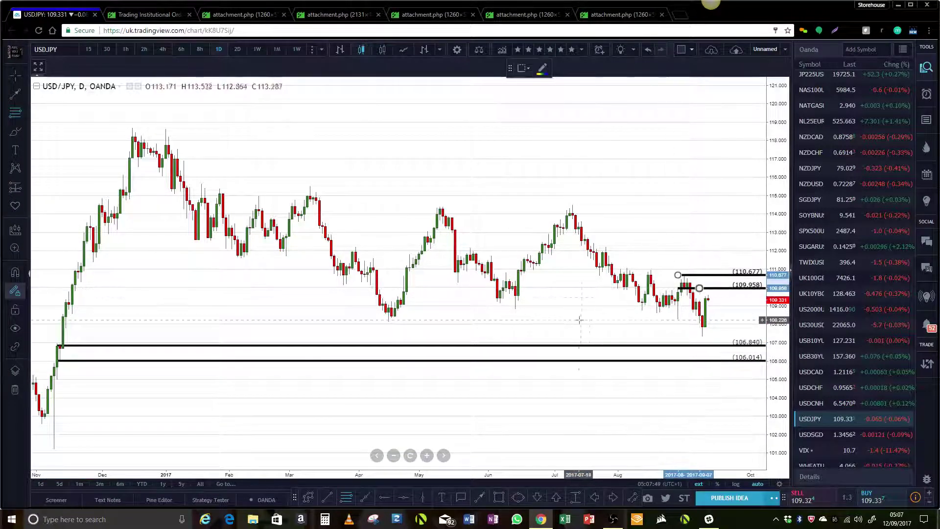
pyautogui.scroll(3, 683, 266)
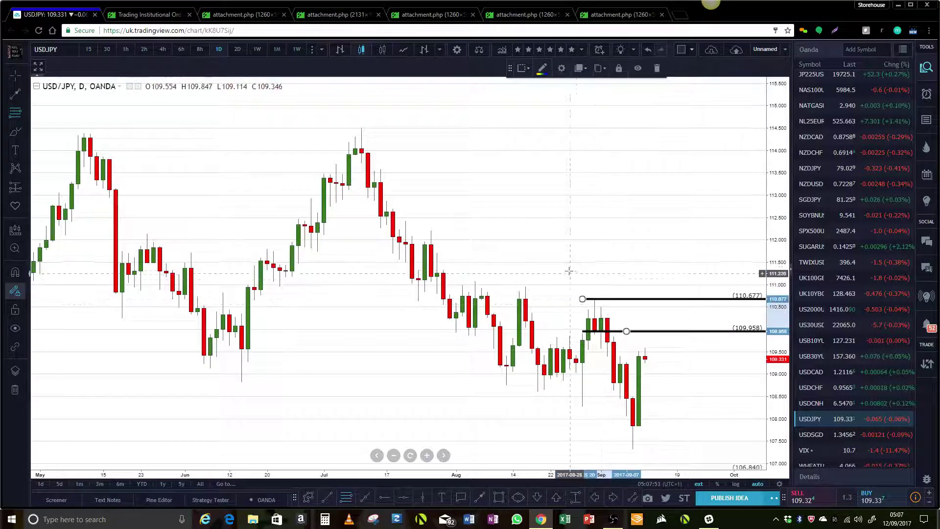
pyautogui.click(571, 284)
# Draw an arrow from about 112.10 down to about 110.77, pointing at the recent supply zone's upper line.
pyautogui.click(480, 497)
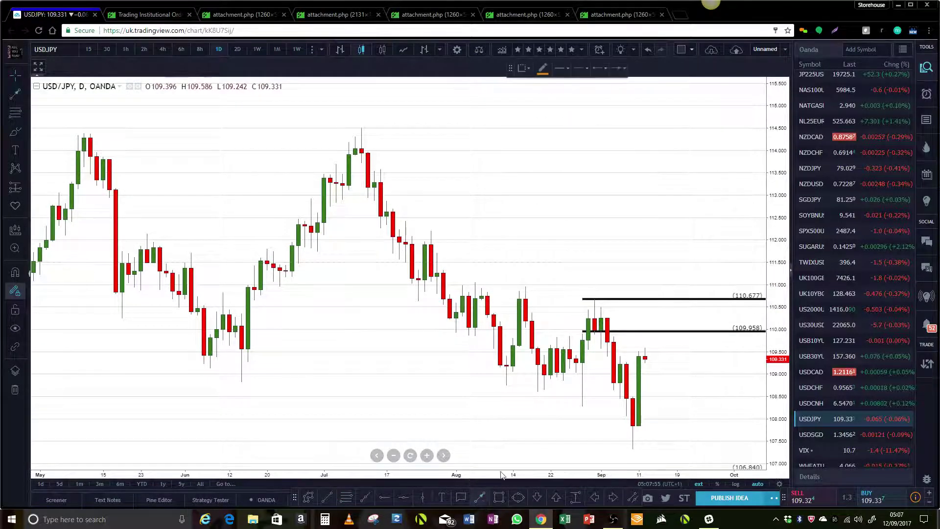
pyautogui.click(671, 235)
pyautogui.click(602, 294)
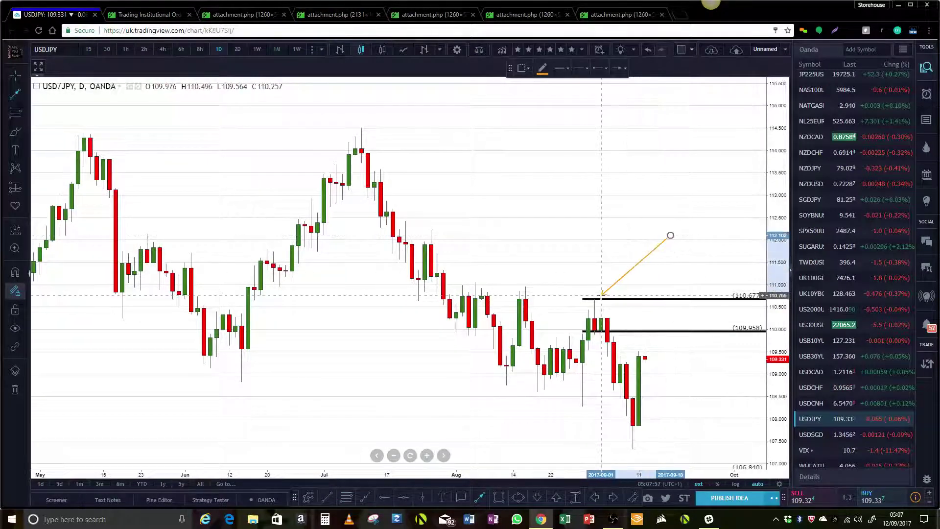
pyautogui.click(532, 240)
pyautogui.press('Escape')
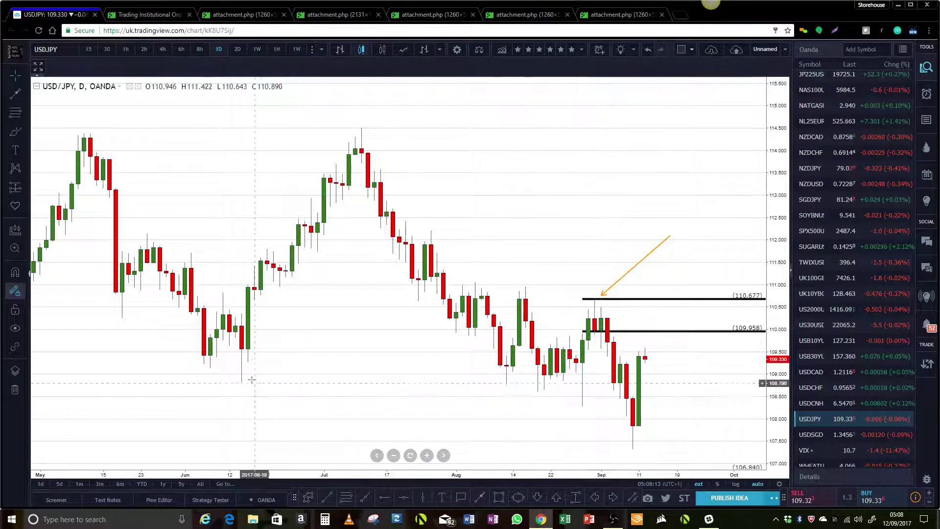
# Mark the demand zone at the mid-April 2017 low with lines from about 108.161 to 108.894.
pyautogui.scroll(-2, 481, 361)
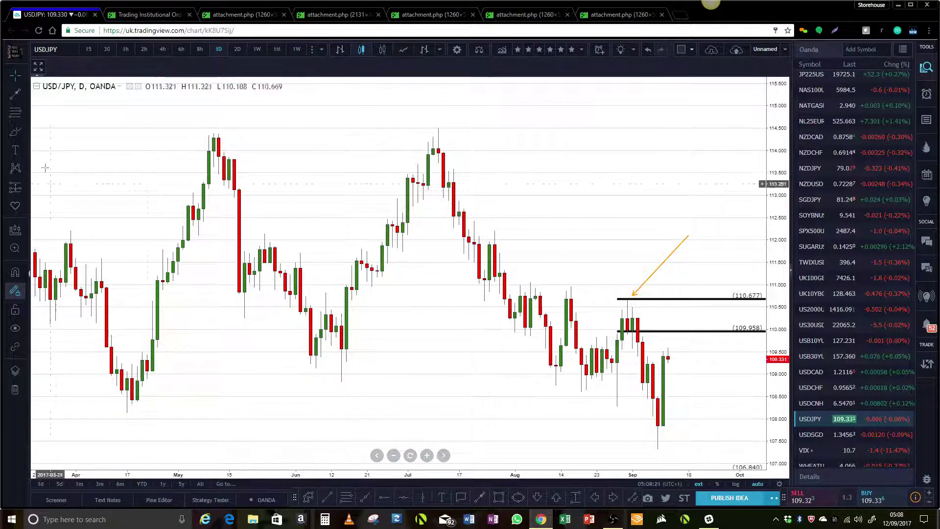
pyautogui.click(126, 411)
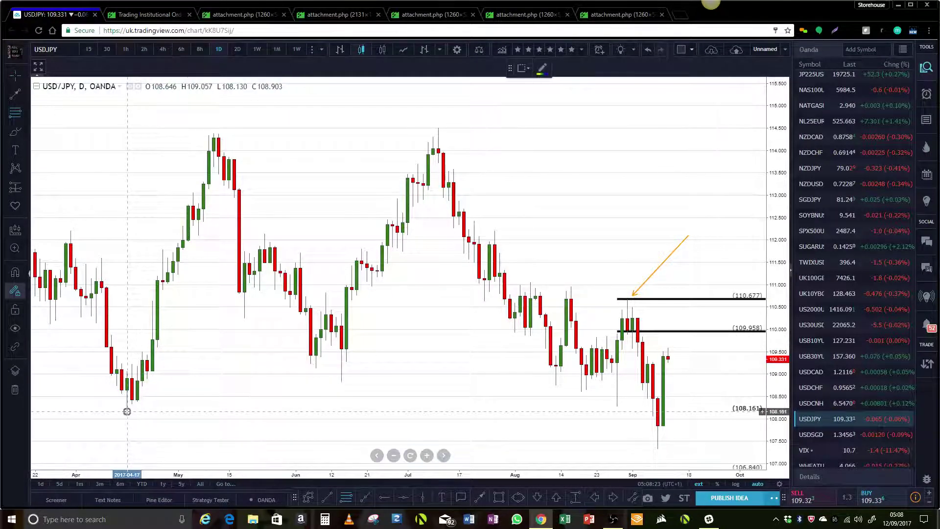
pyautogui.click(157, 378)
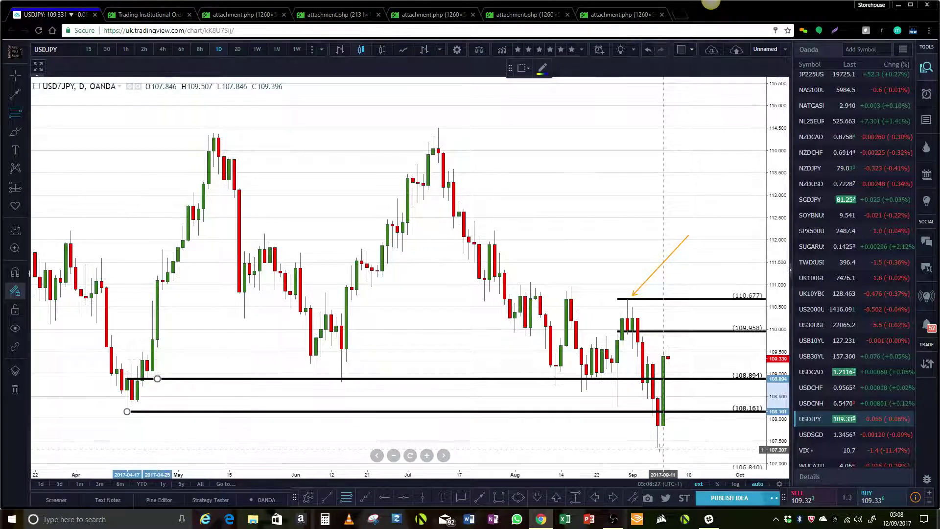
# Mark the supply zone at the mid-August 2017 high with lines from about 110.963 to 110.186.
pyautogui.click(566, 286)
pyautogui.moveTo(595, 287); pyautogui.dragTo(595, 321)
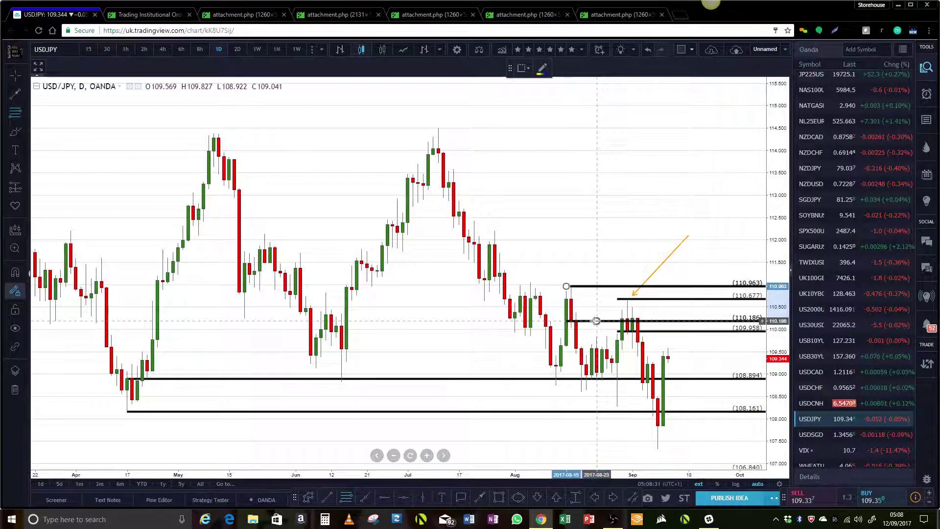
pyautogui.click(563, 250)
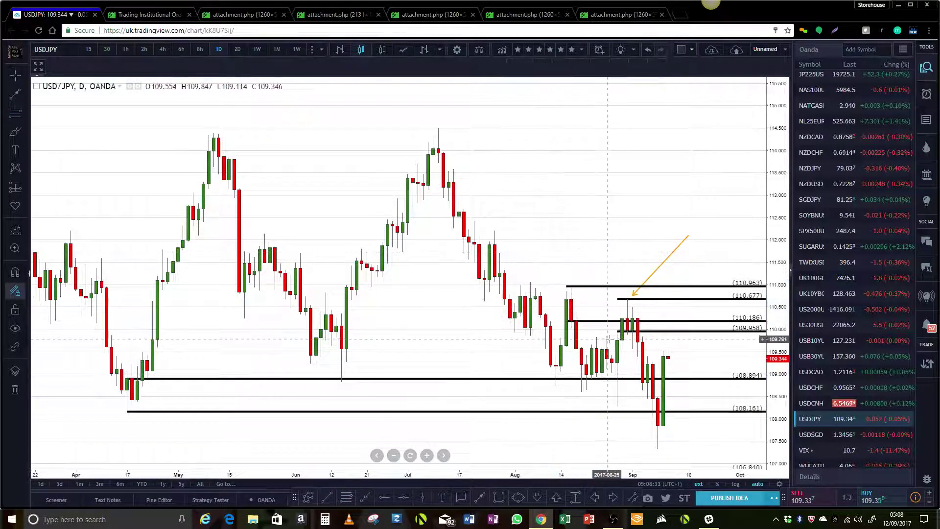
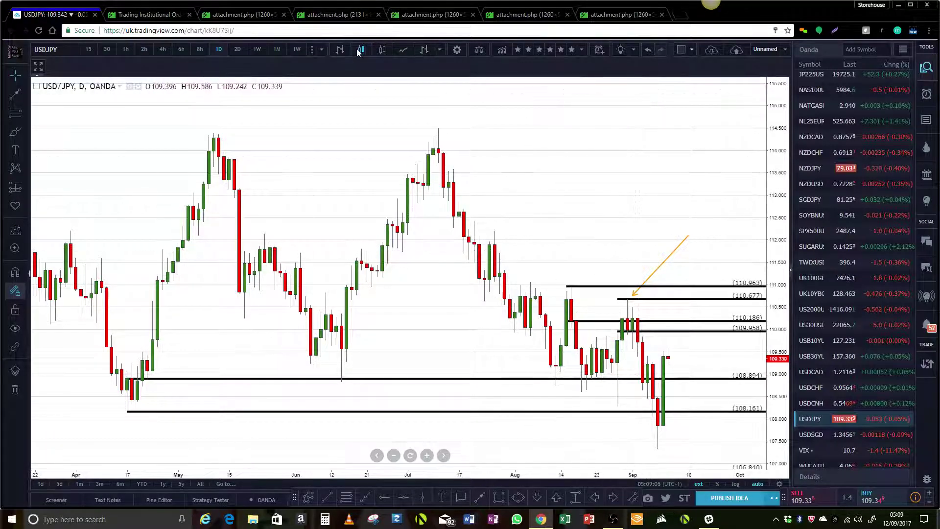
# Review the annotated USD/JPY and GBPUSD chart attachments, and return to the TradingView USD/JPY chart.
pyautogui.click(232, 19)
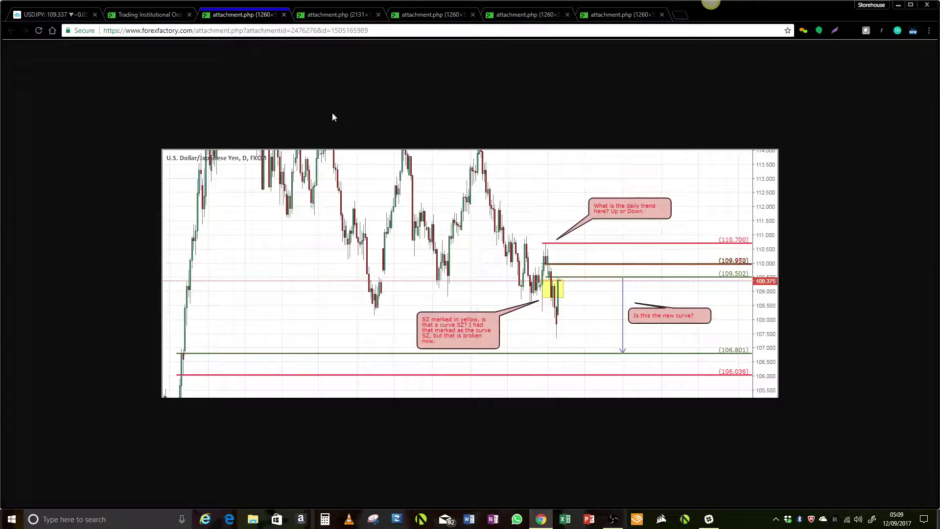
pyautogui.click(324, 15)
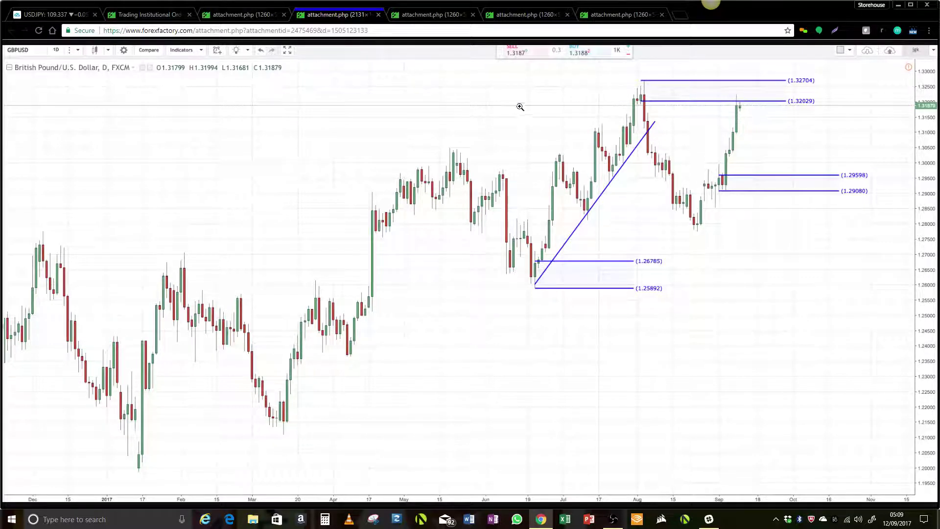
pyautogui.click(53, 17)
# Remove all drawings from the USD/JPY chart.
pyautogui.rightClick(556, 212)
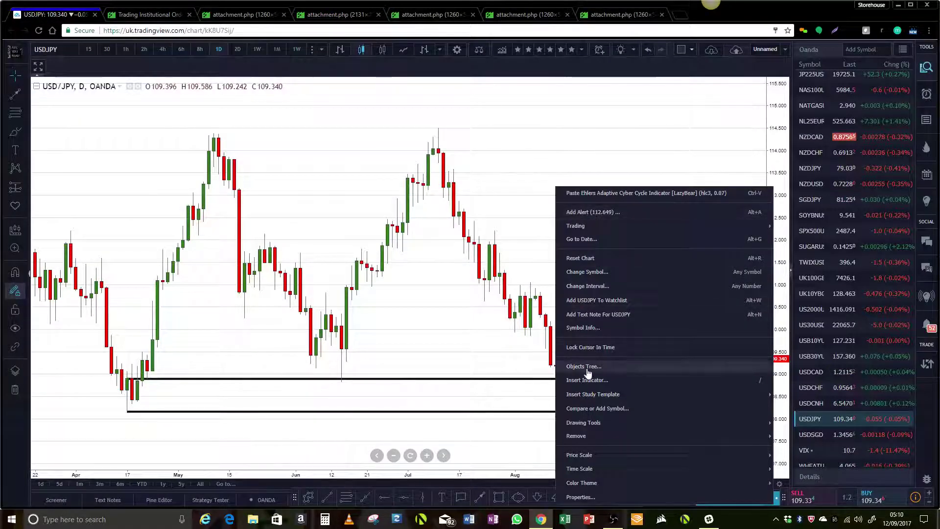
pyautogui.moveTo(590, 438)
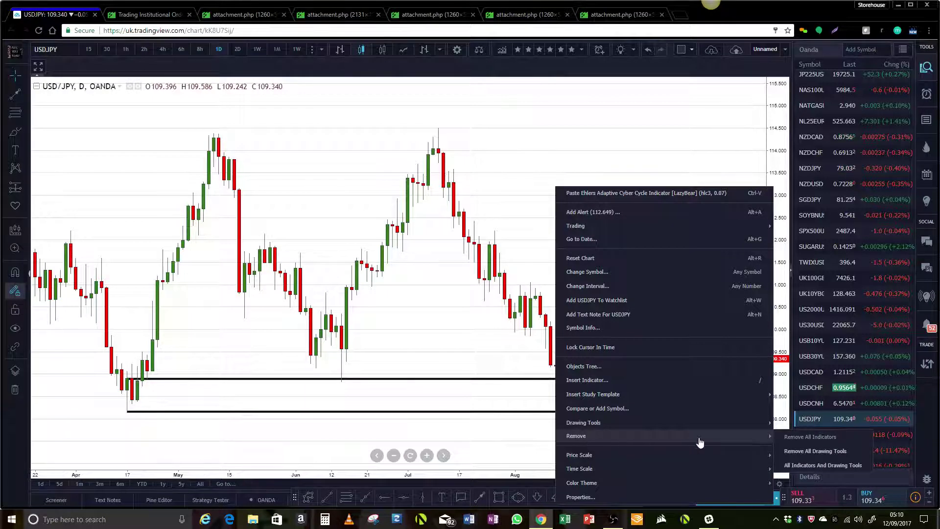
pyautogui.click(809, 451)
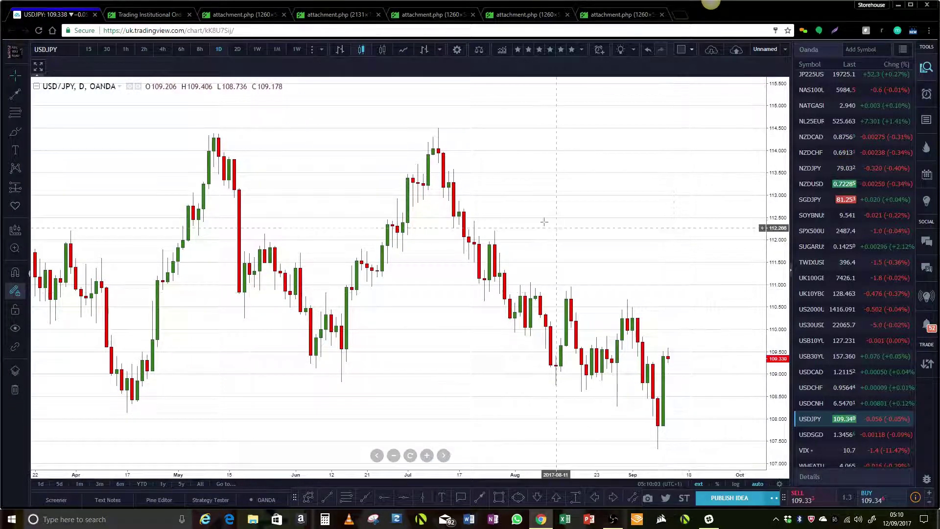
# Switch the USD/JPY chart to the weekly timeframe.
pyautogui.scroll(-4, 419, 294)
pyautogui.scroll(5, 390, 280)
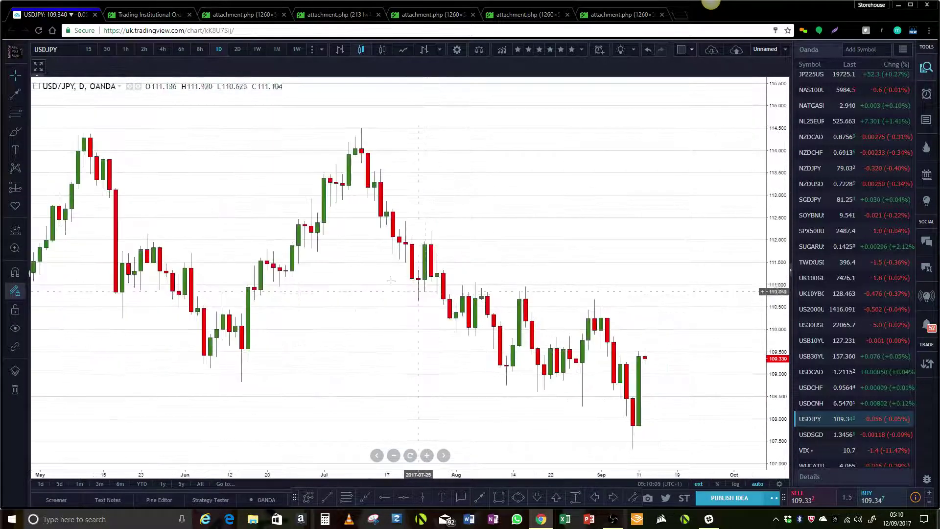
pyautogui.click(258, 49)
pyautogui.scroll(2, 512, 227)
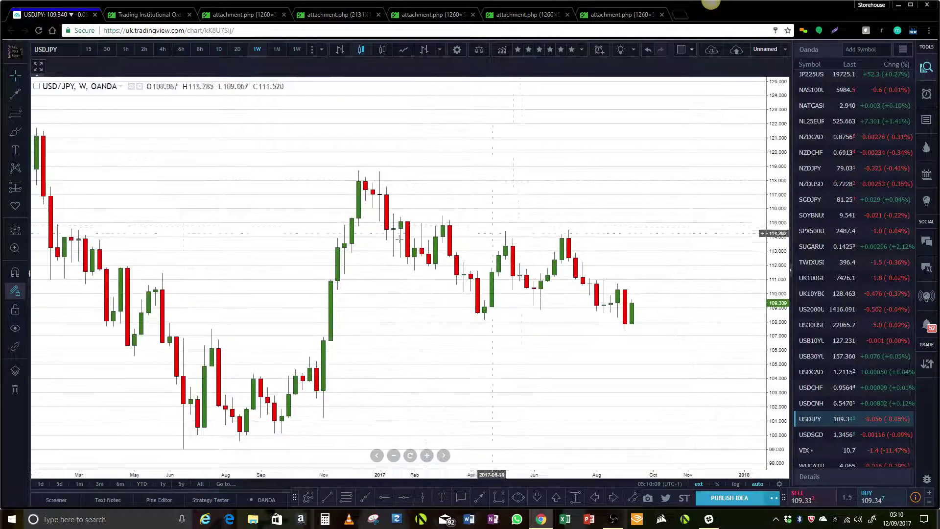
# Mark the weekly supply zone at the July 2017 high with lines from about 114.598 to 112.486.
pyautogui.click(14, 116)
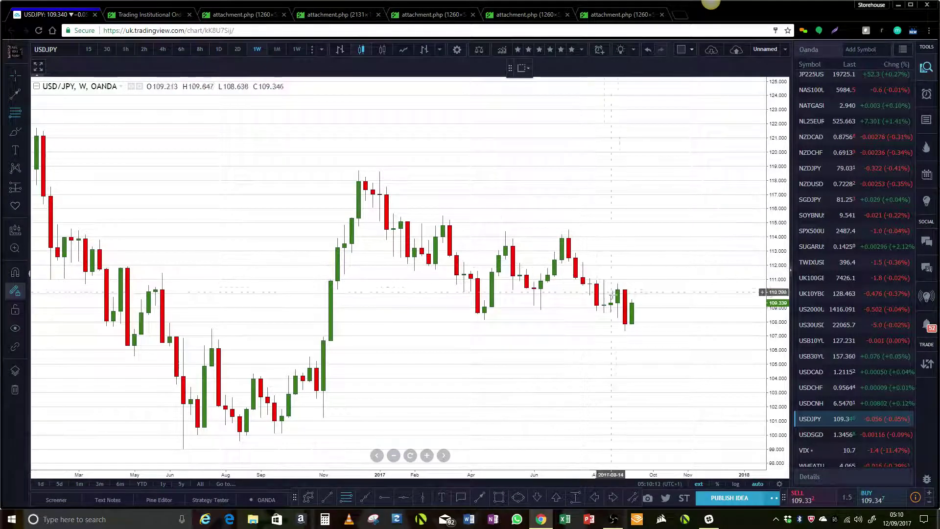
pyautogui.click(561, 228)
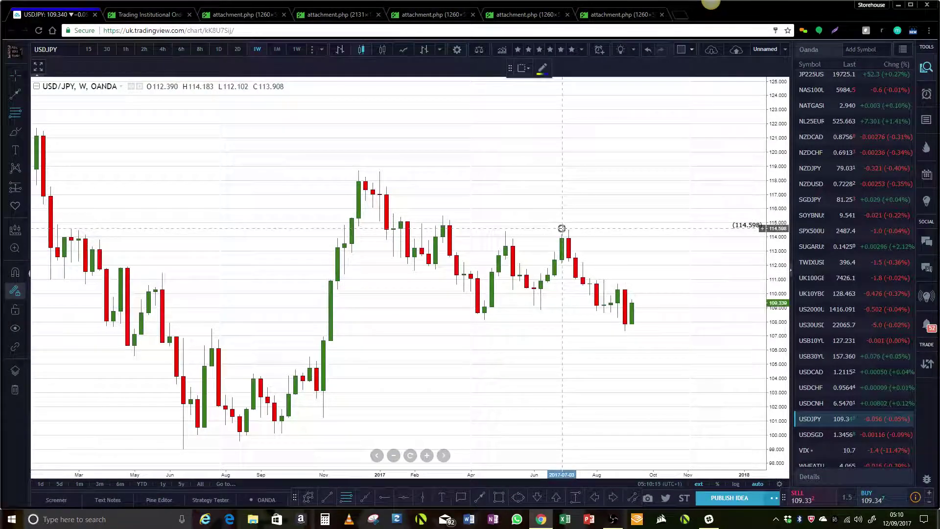
pyautogui.click(596, 258)
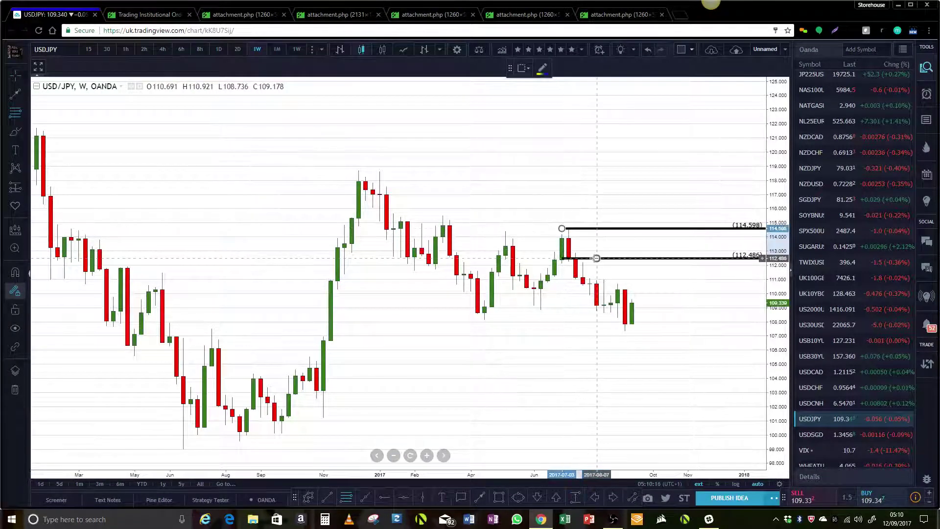
# Mark the weekly demand zone at the autumn 2016 lows with lines from about 101.305 to 100.093.
pyautogui.click(275, 416)
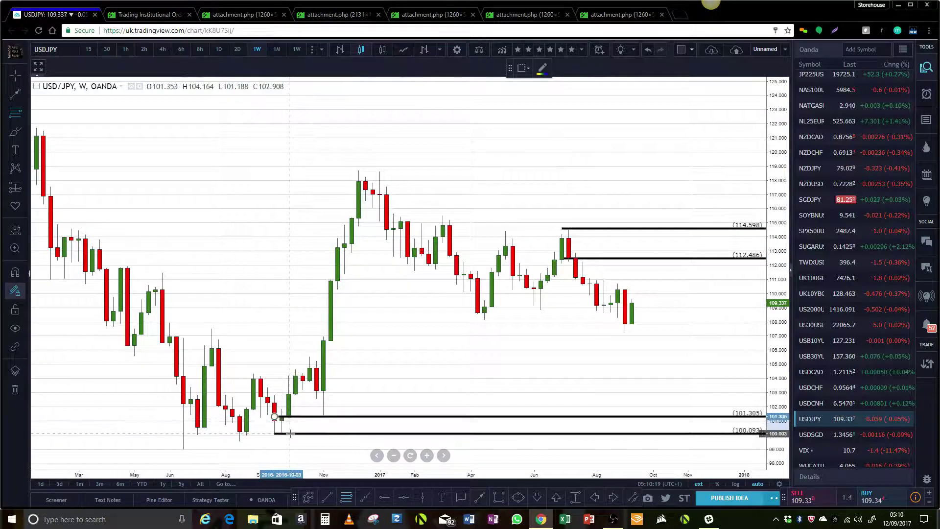
pyautogui.click(288, 433)
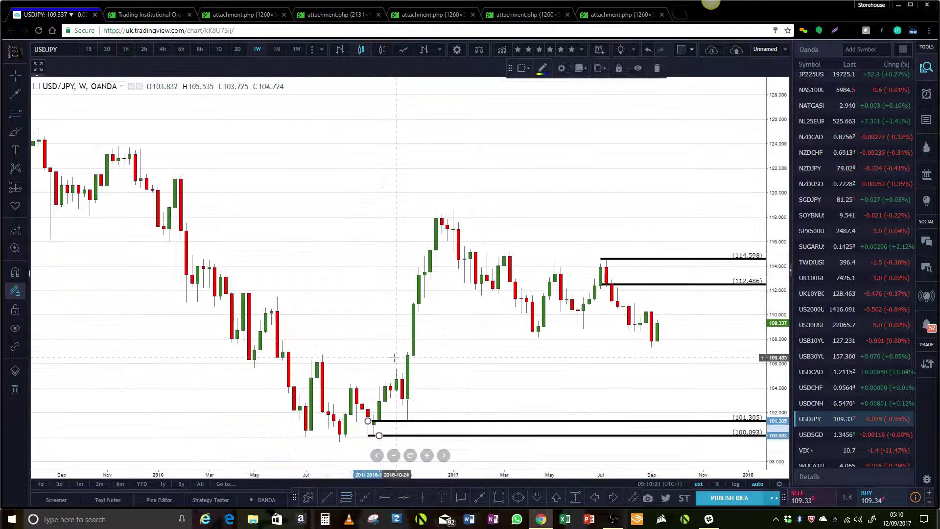
pyautogui.scroll(-3, 417, 374)
pyautogui.click(408, 421)
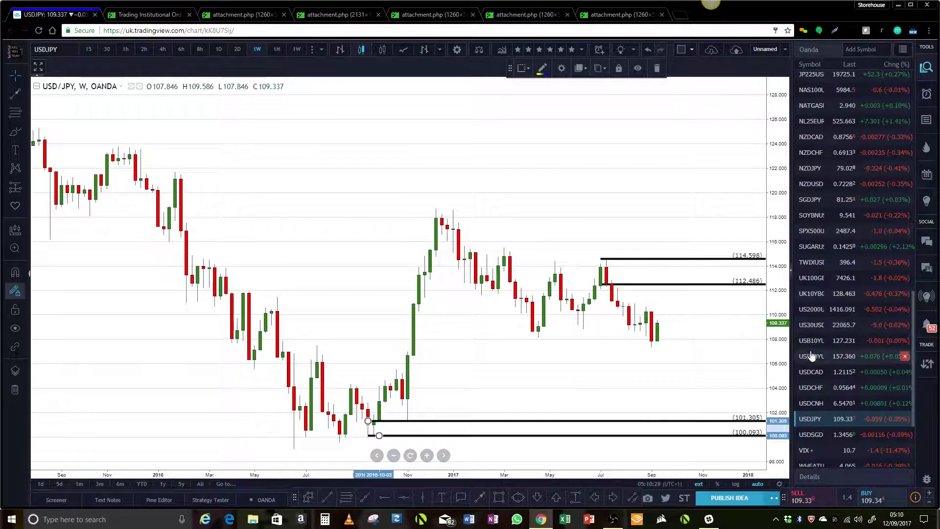
# Open the USDCAD weekly chart and mark the demand zone at the May 2015 low from about 1.20891 to 1.19416.
pyautogui.click(812, 372)
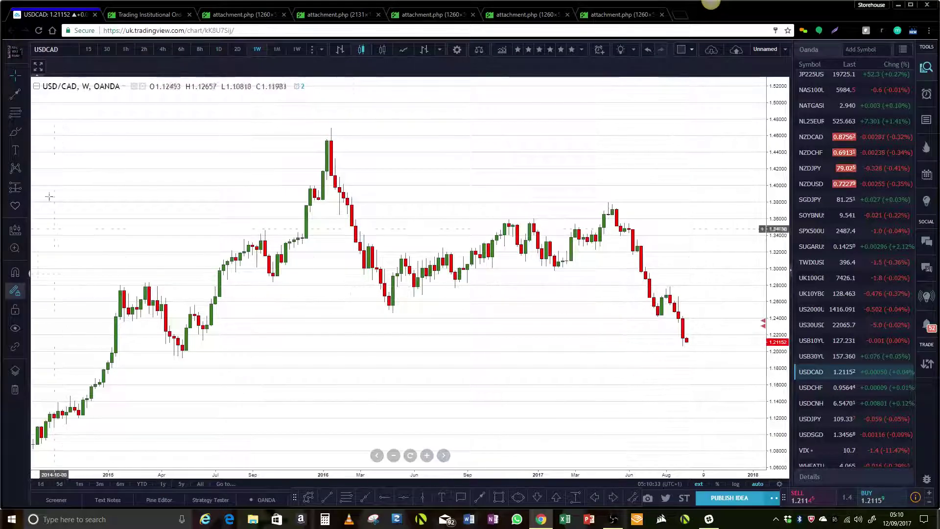
pyautogui.hotkey('alt', 'f')
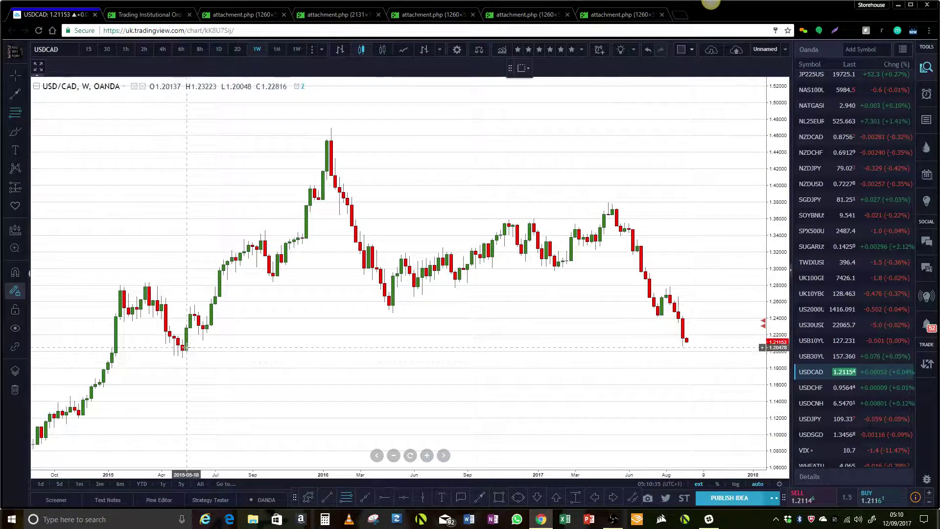
pyautogui.click(179, 343)
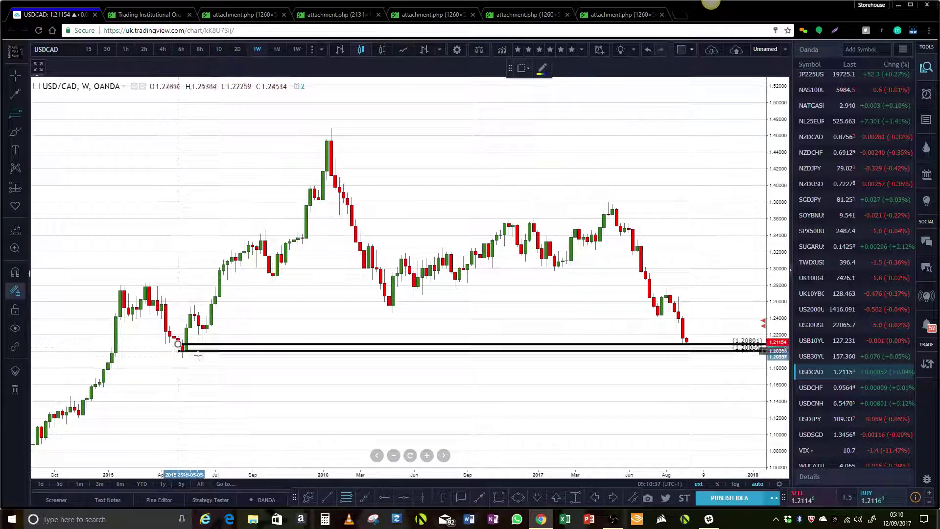
pyautogui.click(198, 356)
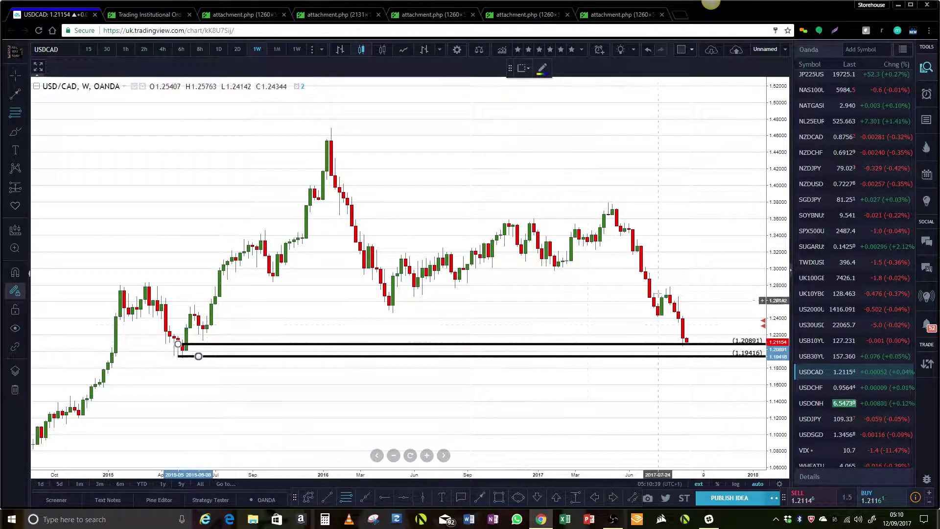
# Mark two weekly USDCAD supply zones on the mid-2017 decline, from about 1.30272 to 1.28797 and from about 1.27853 to 1.26496.
pyautogui.click(641, 266)
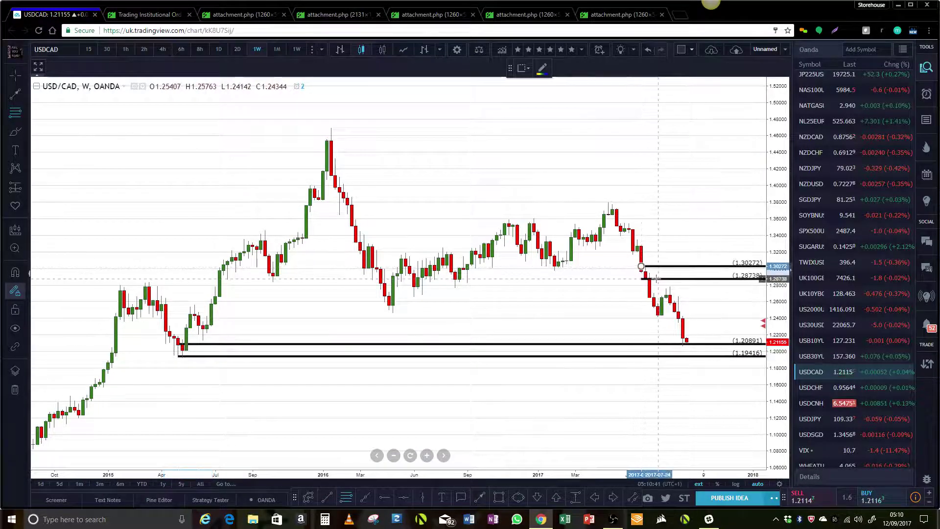
pyautogui.click(657, 278)
pyautogui.click(662, 286)
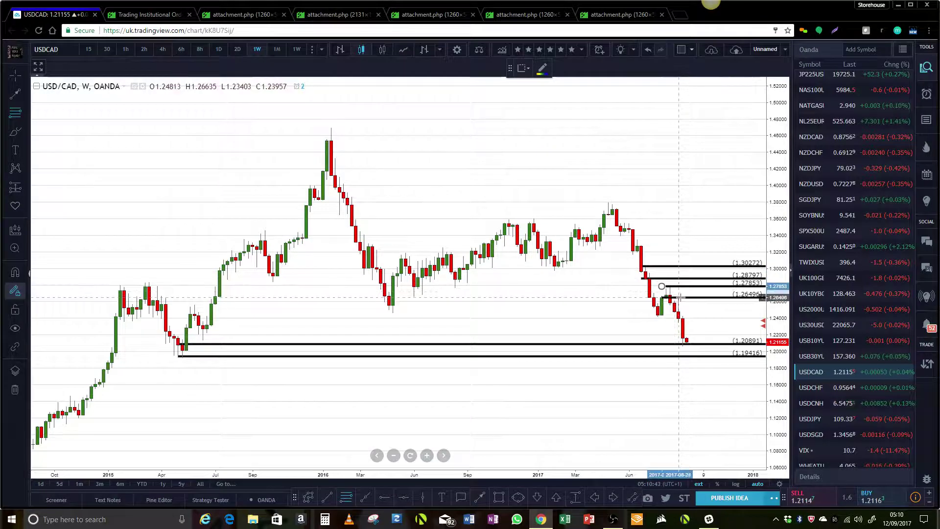
pyautogui.click(679, 298)
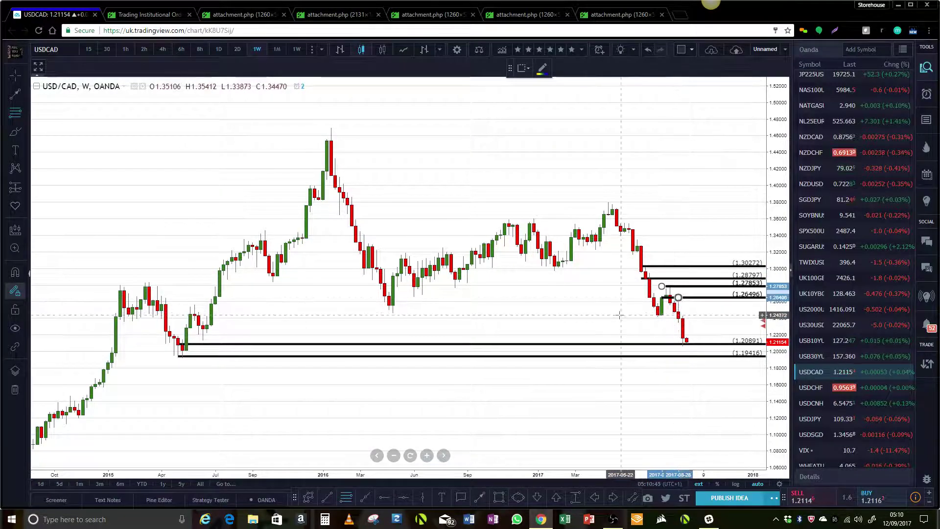
pyautogui.scroll(2, 683, 297)
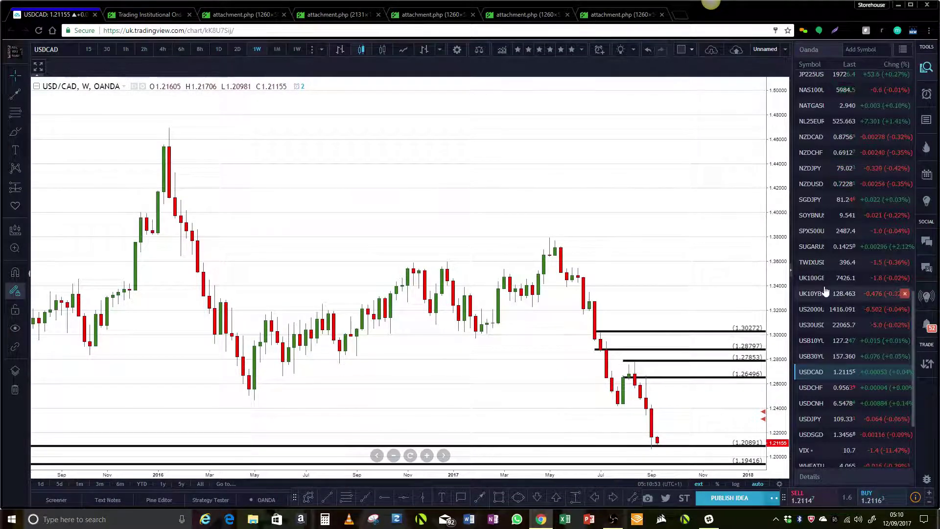
# Open the EURUSD weekly chart and mark the late 2014 supply zone from about 1.26189 to 1.23953.
pyautogui.scroll(4, 825, 289)
pyautogui.scroll(4, 825, 289)
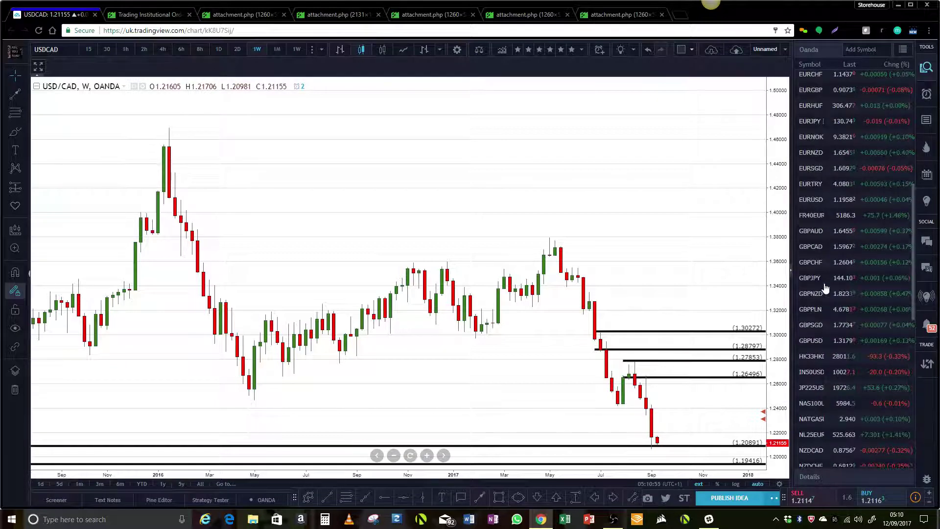
pyautogui.click(805, 199)
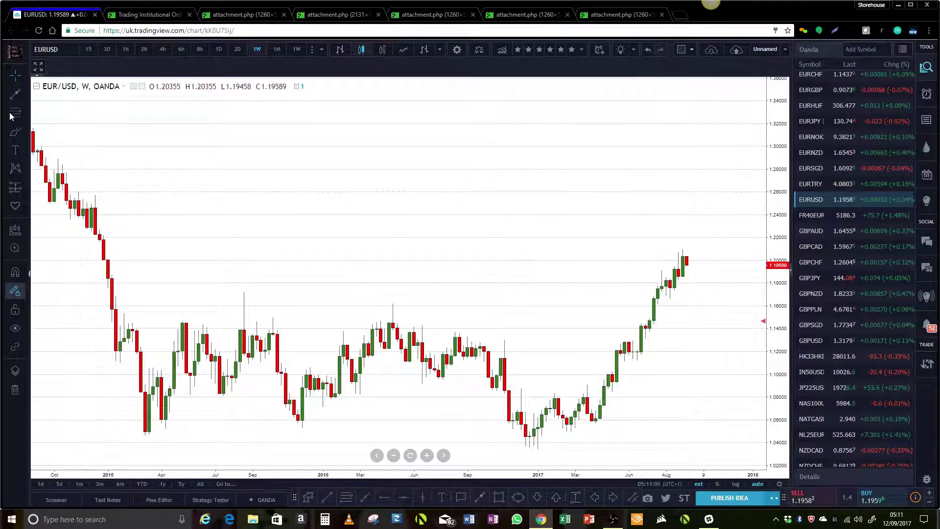
pyautogui.click(71, 190)
pyautogui.click(73, 215)
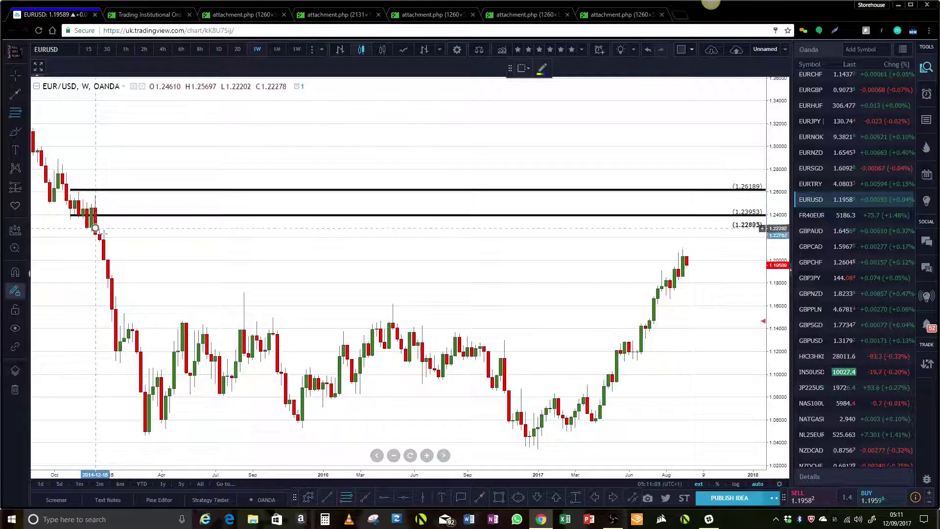
# Mark a EURUSD supply zone from about 1.22835 to 1.21933 and a mid-2017 demand zone from about 1.14279 to 1.13290.
pyautogui.click(95, 227)
pyautogui.click(111, 238)
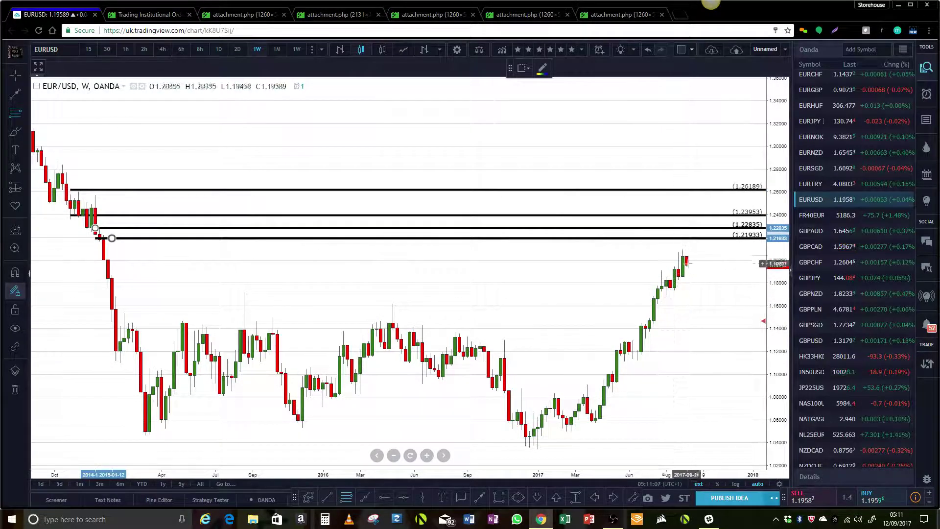
pyautogui.click(637, 325)
pyautogui.click(638, 337)
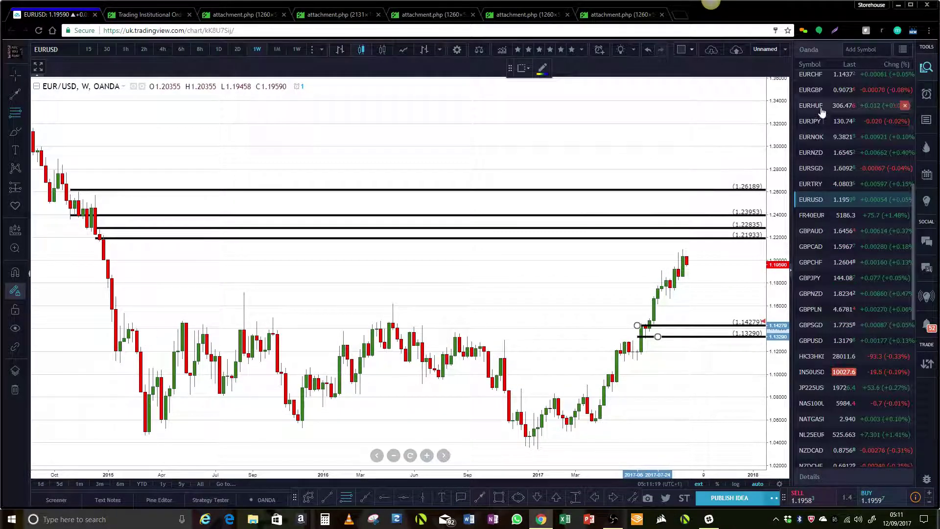
# Open the EURCAD weekly chart and mark the spring 2017 demand zone from about 1.42035 to 1.40391.
pyautogui.scroll(3, 851, 171)
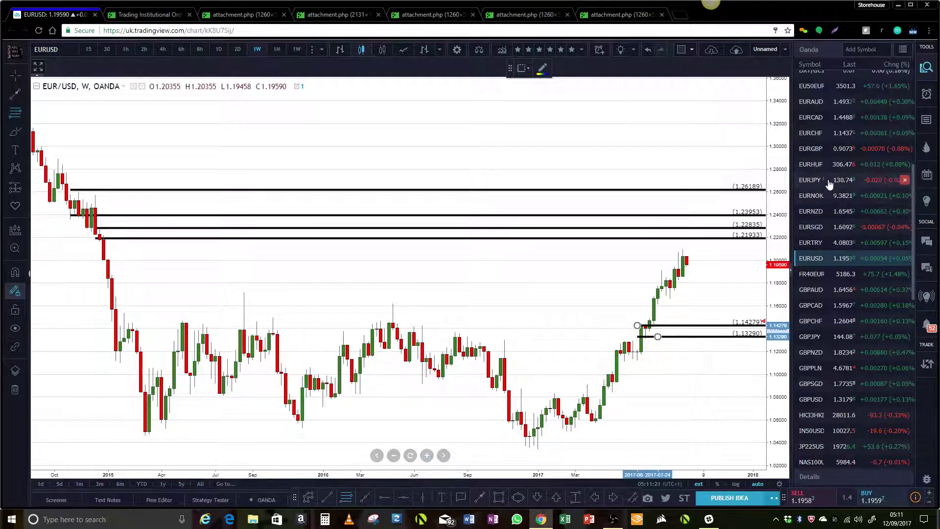
pyautogui.click(811, 118)
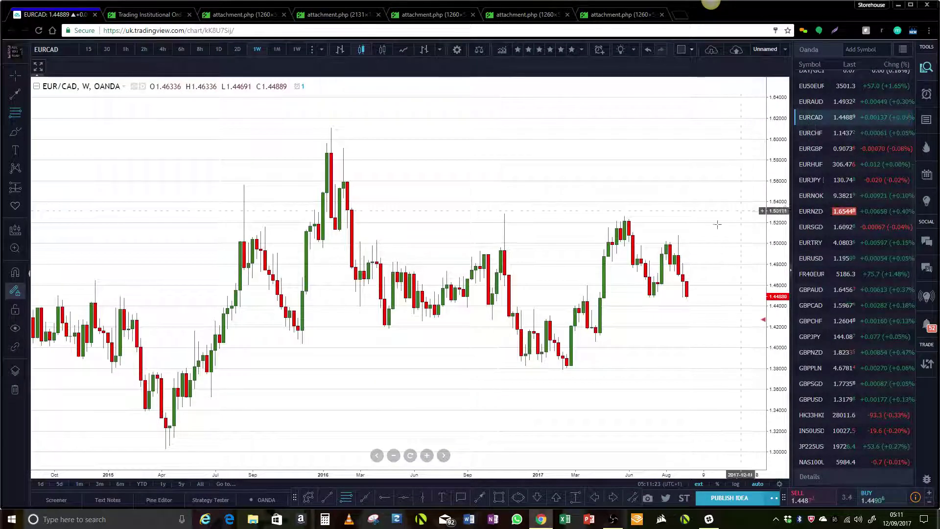
pyautogui.moveTo(583, 326); pyautogui.dragTo(616, 343)
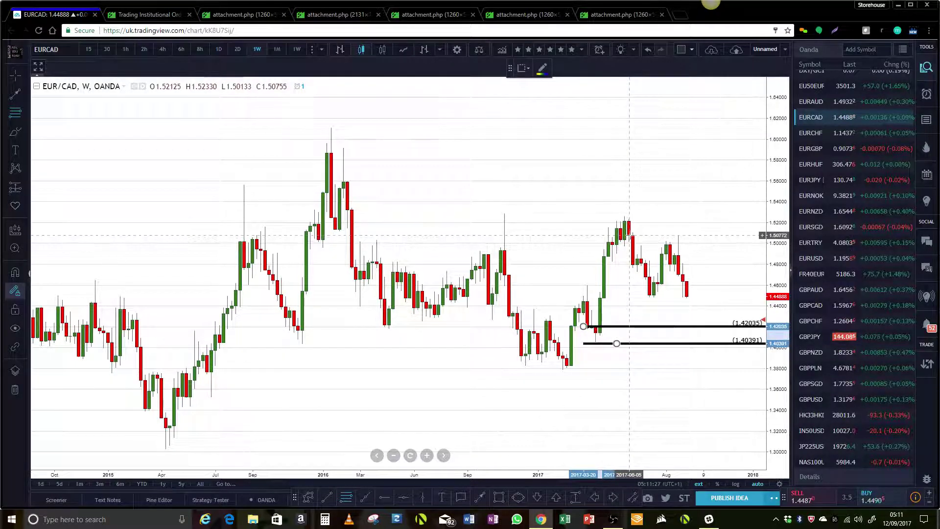
# Mark EURCAD supply zones at the mid-2017 high from about 1.52557 to 1.50772 and in early 2016 from about 1.59133 to 1.55328.
pyautogui.moveTo(629, 236); pyautogui.dragTo(620, 217)
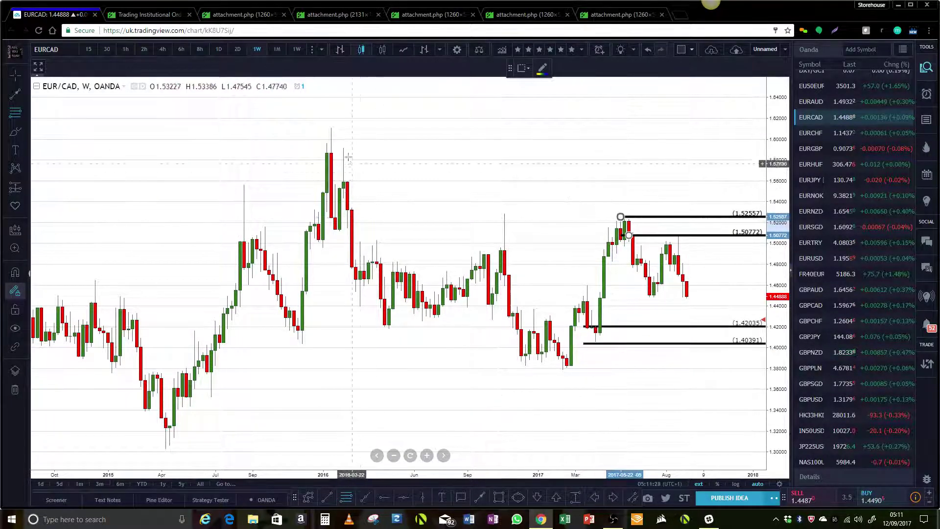
pyautogui.moveTo(339, 148); pyautogui.dragTo(364, 188)
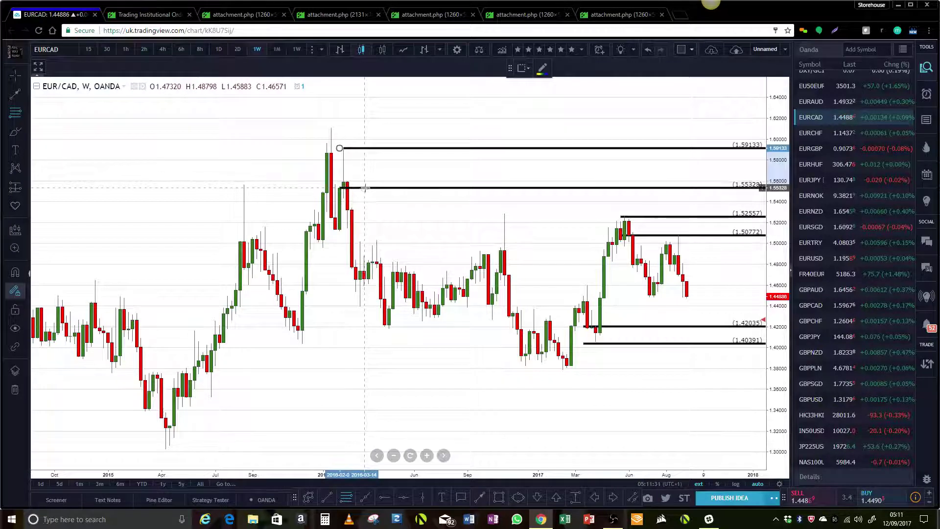
# Delete the EURCAD supply zone at the mid-2017 high.
pyautogui.click(471, 221)
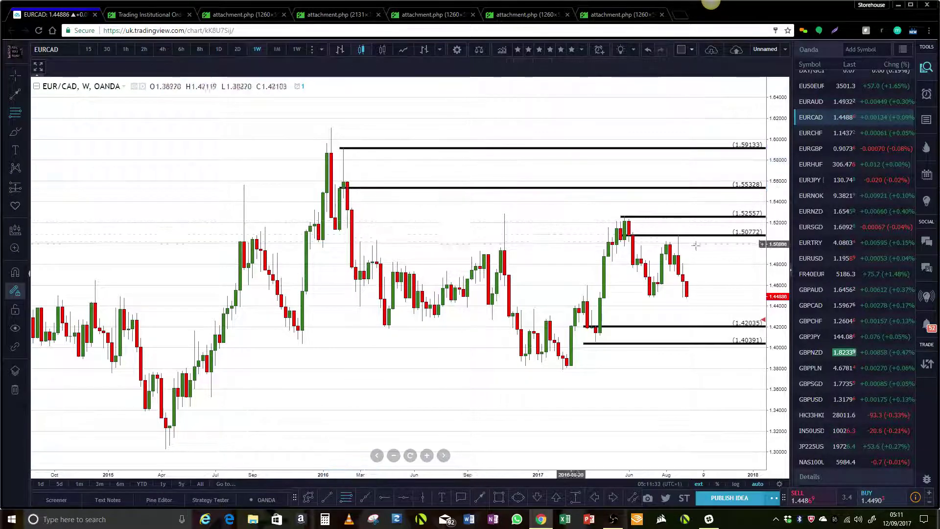
pyautogui.press('Delete')
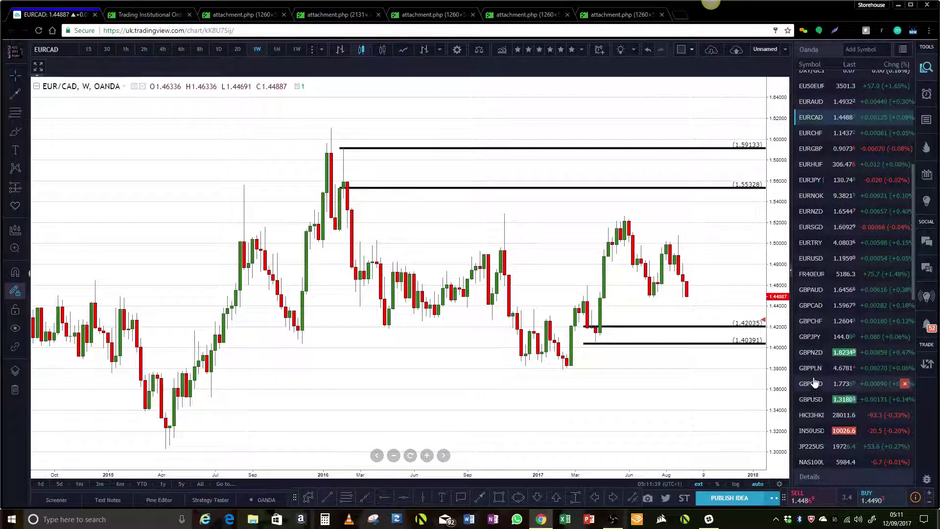
# Open the GBPCAD weekly chart, draw a demand zone and position it at the 2010 lows from about 1.51619 to 1.47781.
pyautogui.click(814, 306)
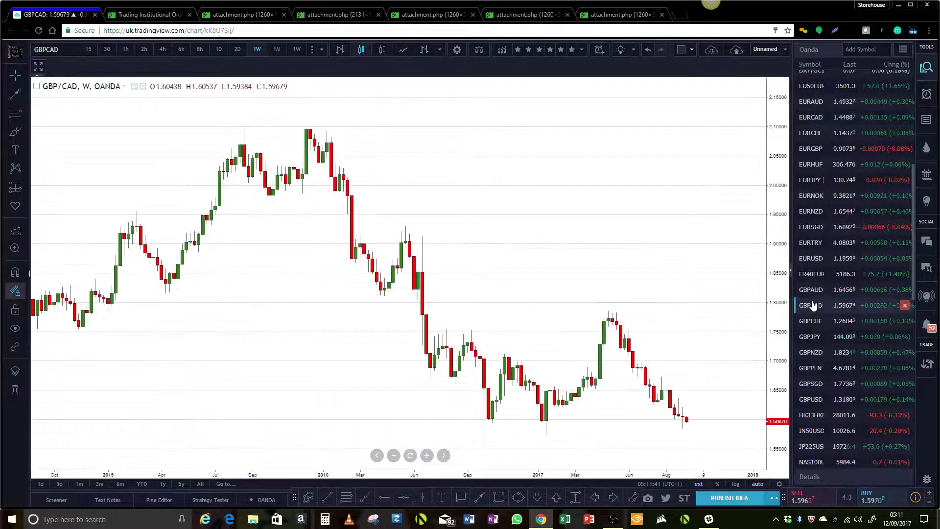
pyautogui.scroll(-4, 590, 307)
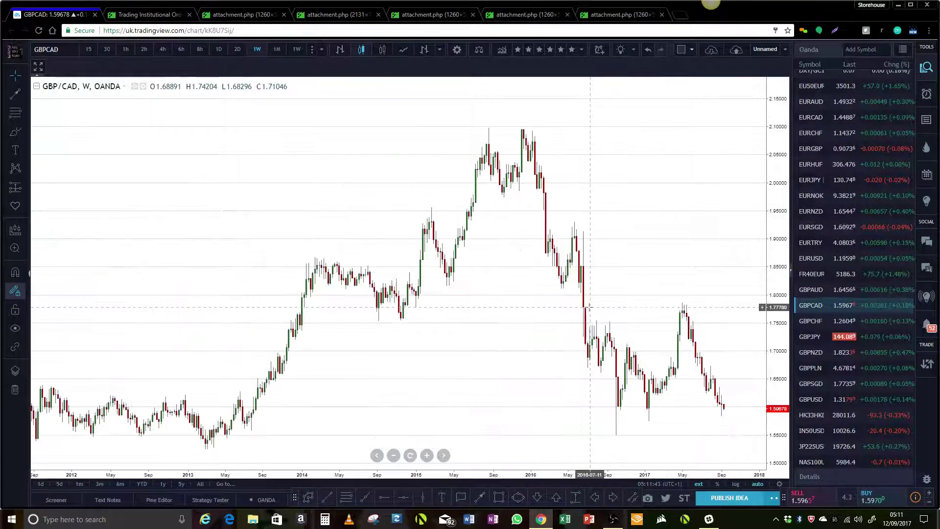
pyautogui.scroll(-3, 590, 307)
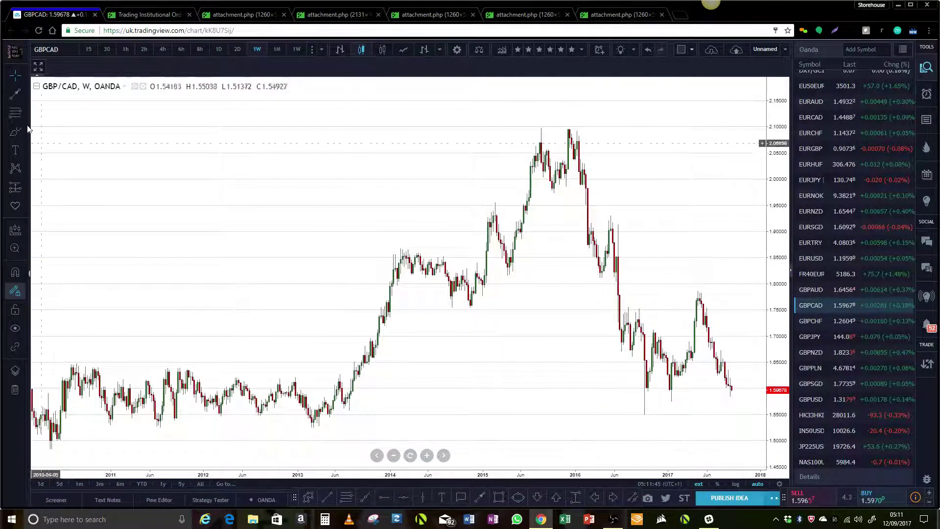
pyautogui.click(15, 112)
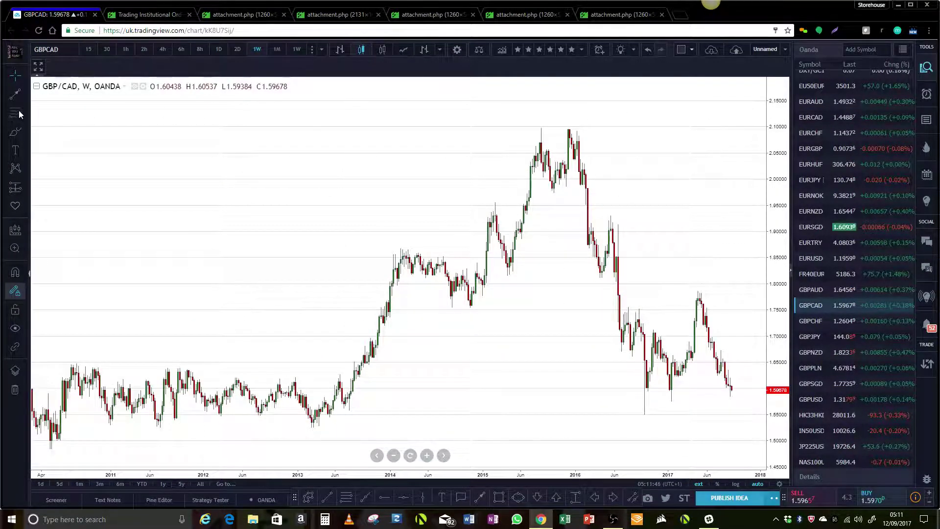
pyautogui.click(345, 410)
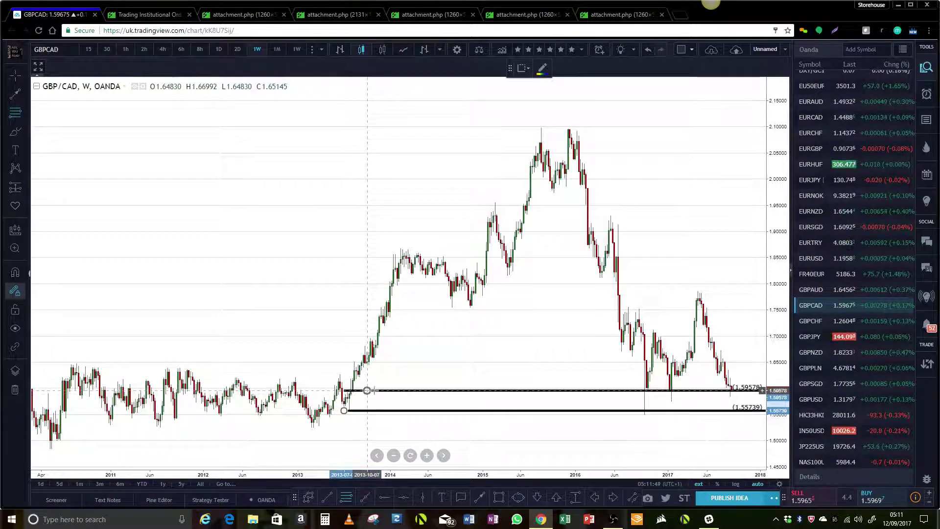
pyautogui.click(367, 390)
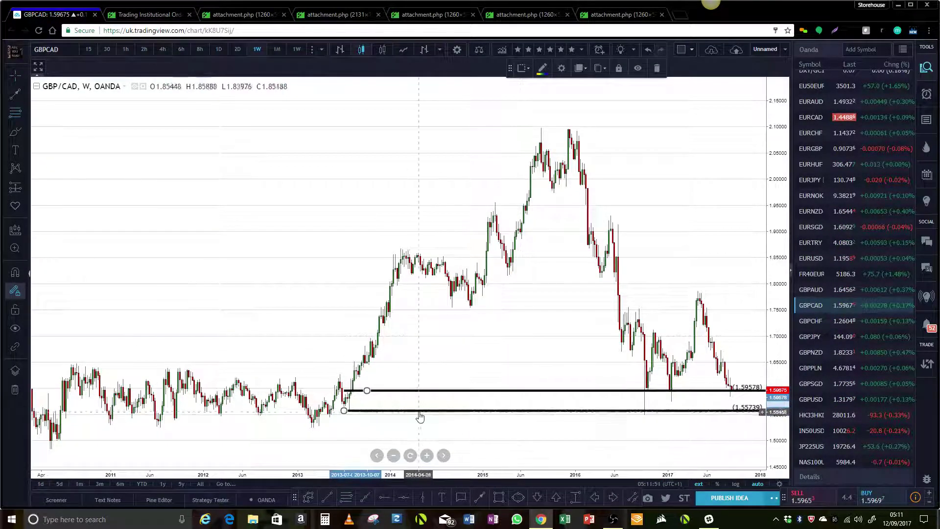
pyautogui.moveTo(420, 416)
pyautogui.mouseDown()
pyautogui.moveTo(315, 413)
pyautogui.moveTo(125, 456)
pyautogui.mouseUp()
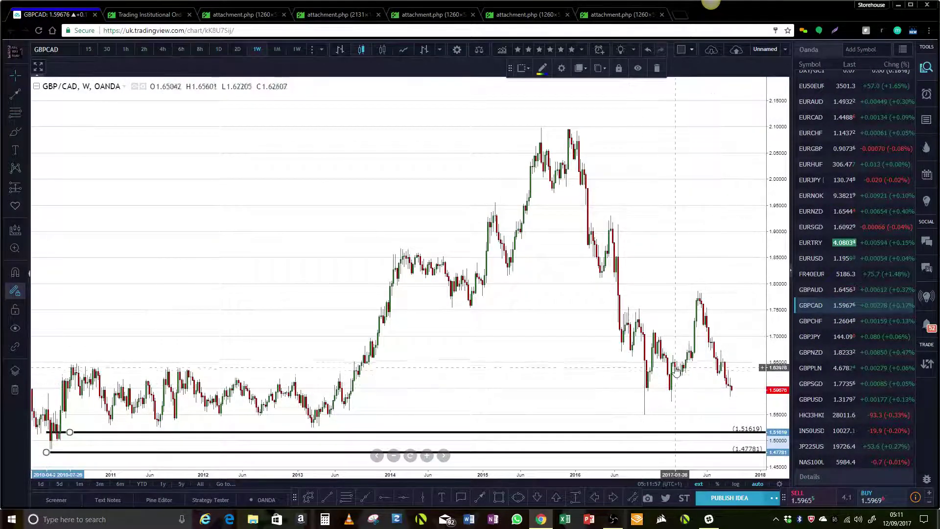
# Mark the GBPCAD supply zone on the June 2017 decline from about 1.69939 to 1.68601.
pyautogui.scroll(4, 675, 371)
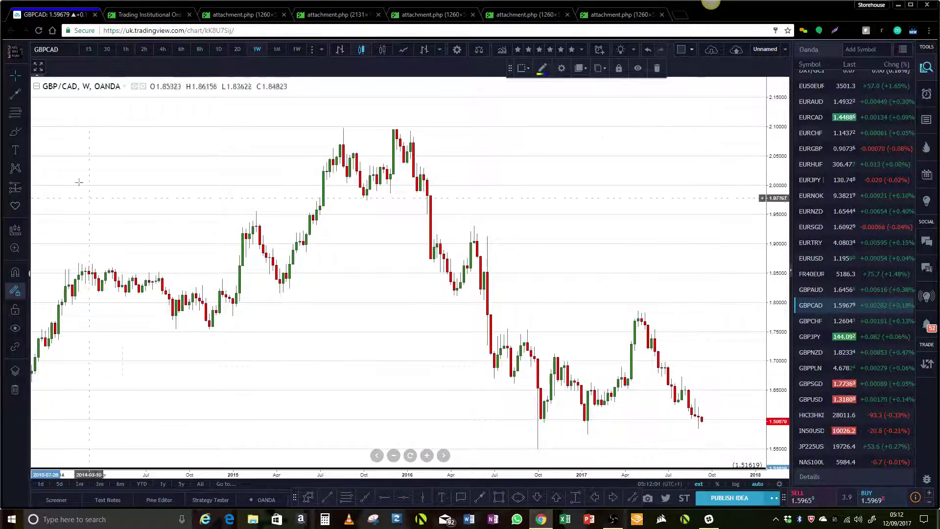
pyautogui.click(15, 113)
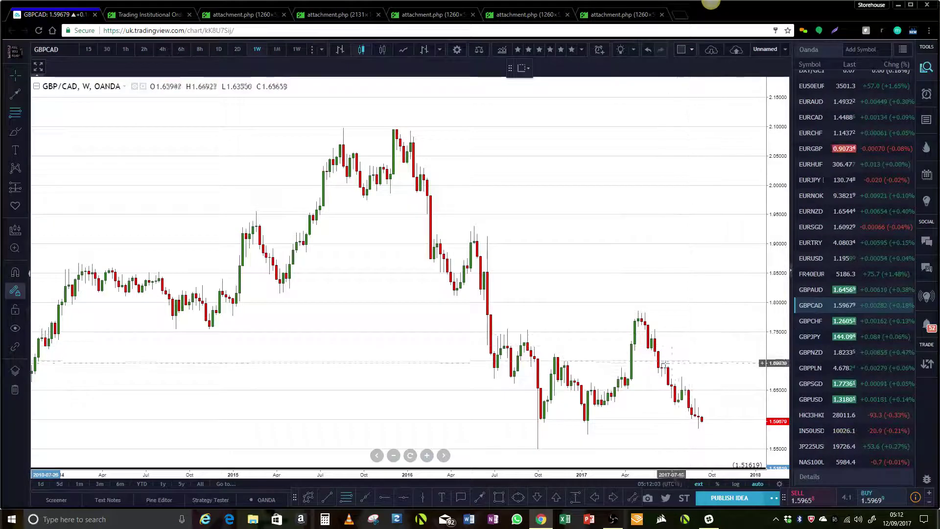
pyautogui.click(658, 361)
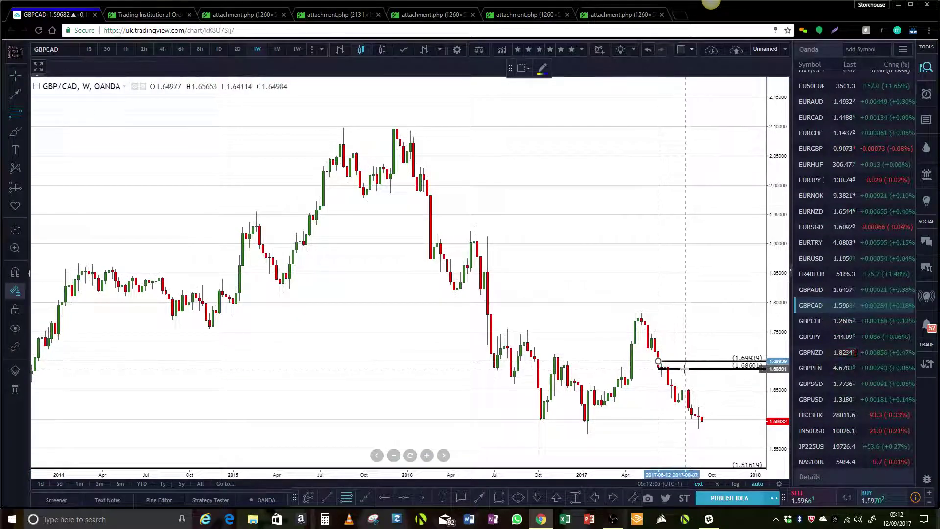
pyautogui.click(685, 368)
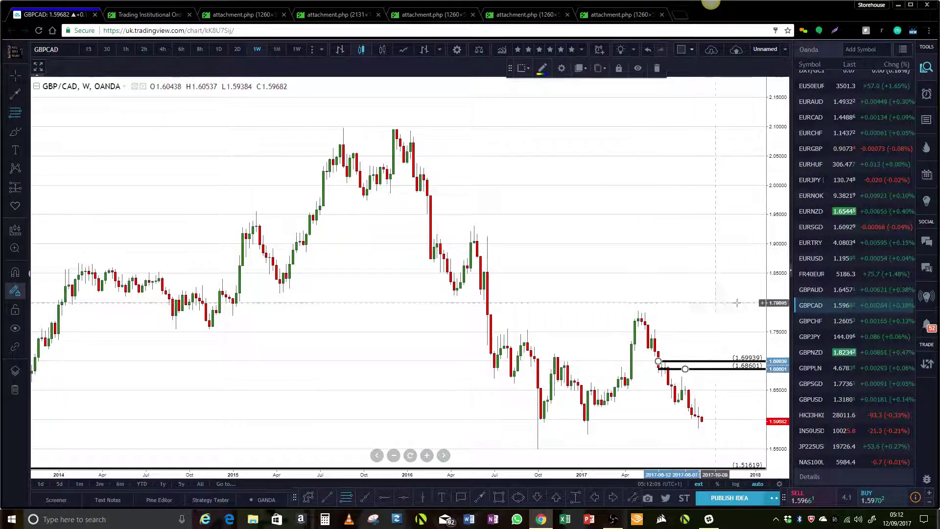
# Open the GBPNZD weekly chart and mark the late May 2017 supply zone from about 1.82755 to 1.80516.
pyautogui.click(818, 356)
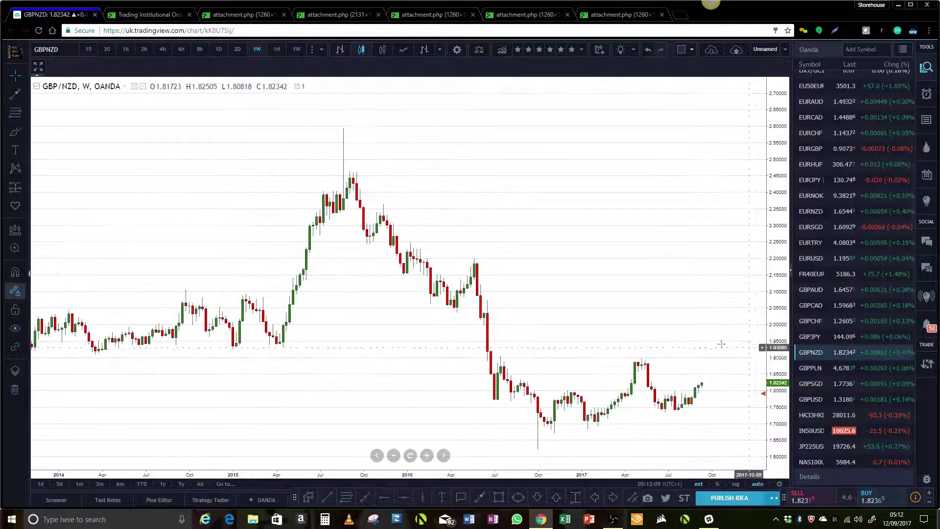
pyautogui.scroll(4, 678, 358)
pyautogui.scroll(3, 678, 358)
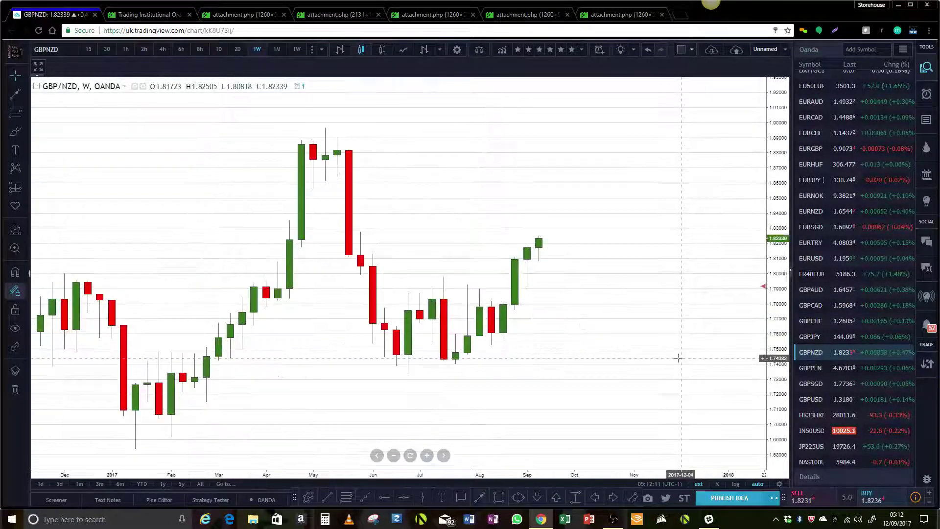
pyautogui.click(17, 115)
pyautogui.click(351, 232)
pyautogui.moveTo(396, 233); pyautogui.dragTo(397, 265)
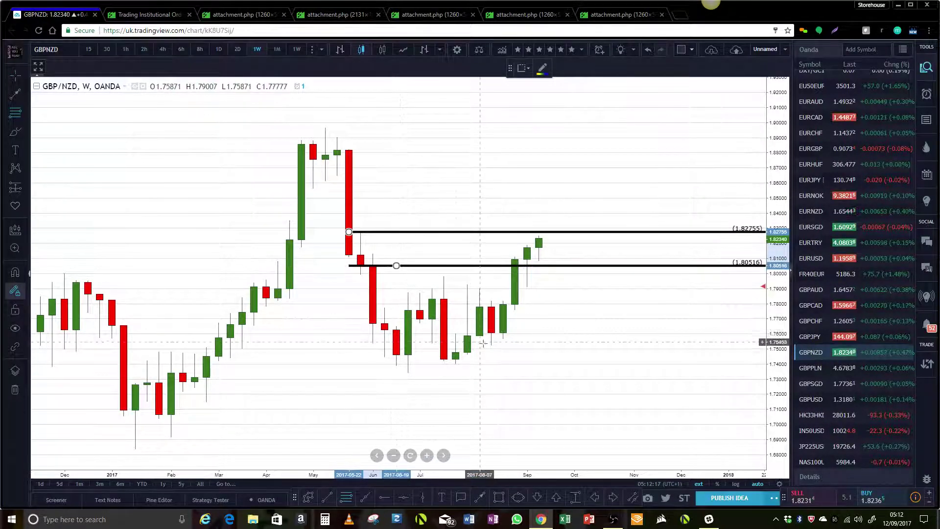
# Mark the GBPNZD demand zone at the August 2017 base from about 1.77822 to 1.75194.
pyautogui.click(479, 346)
pyautogui.moveTo(481, 309); pyautogui.dragTo(516, 306)
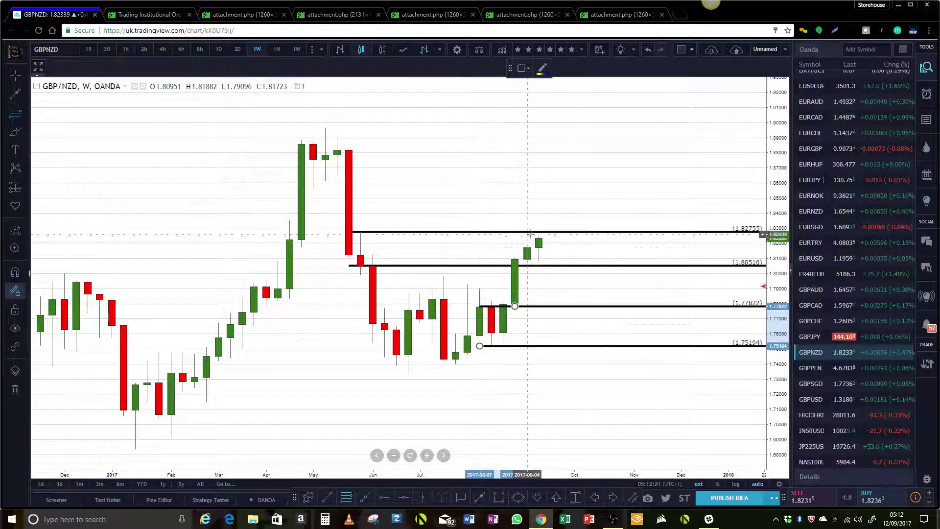
# Open the AUDUSD weekly chart with price history back to late 2014 in view.
pyautogui.scroll(5, 821, 196)
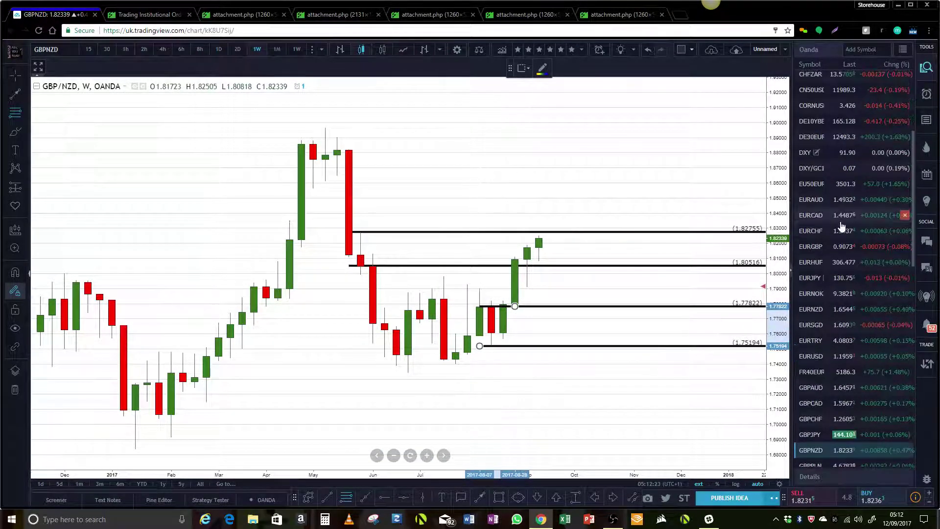
pyautogui.click(820, 177)
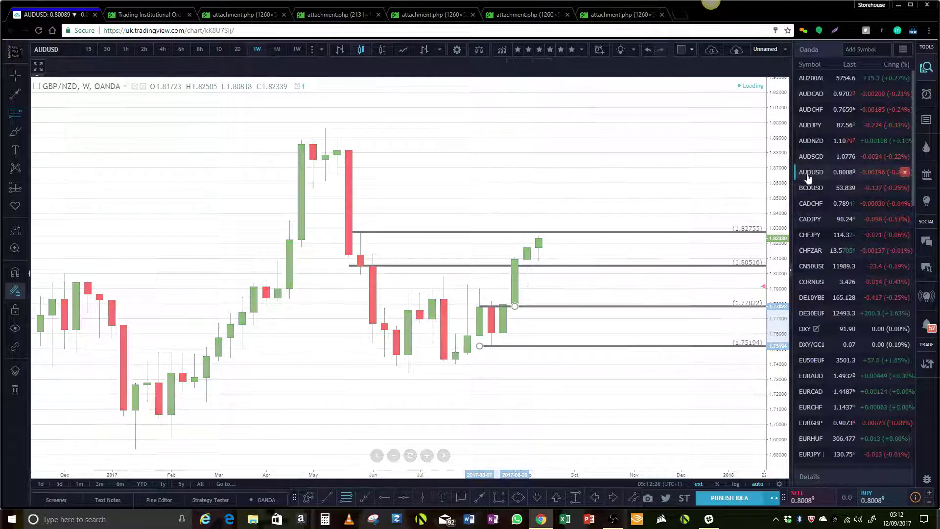
pyautogui.scroll(-4, 547, 237)
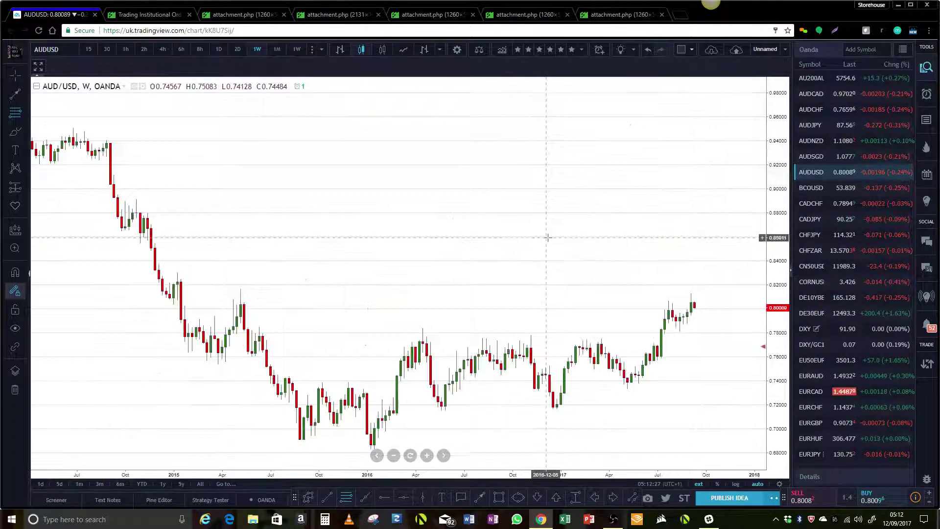
pyautogui.scroll(1, 547, 238)
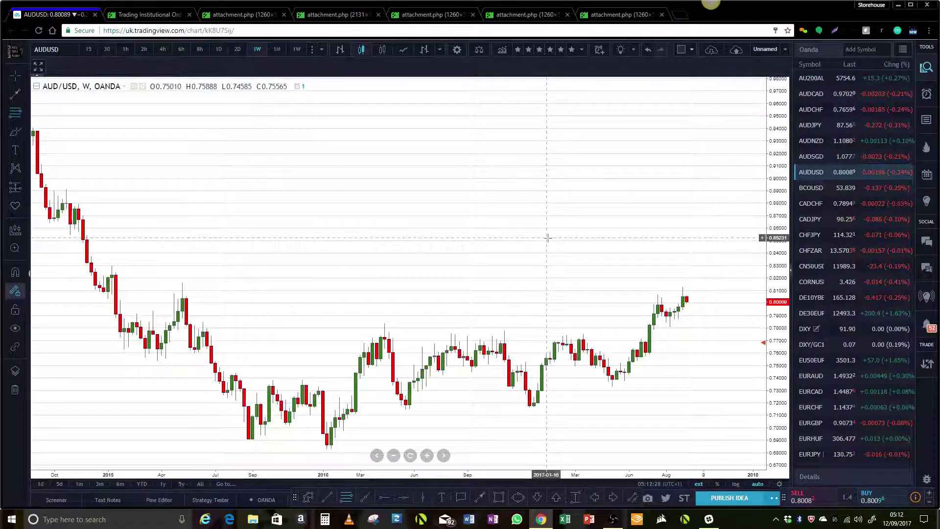
# Mark the AUDUSD supply zone at the May 2015 peak from about 0.81580 to 0.79342 and the June 2017 demand zone from about 0.76830 to 0.75377.
pyautogui.click(178, 283)
pyautogui.moveTo(178, 283); pyautogui.dragTo(203, 311)
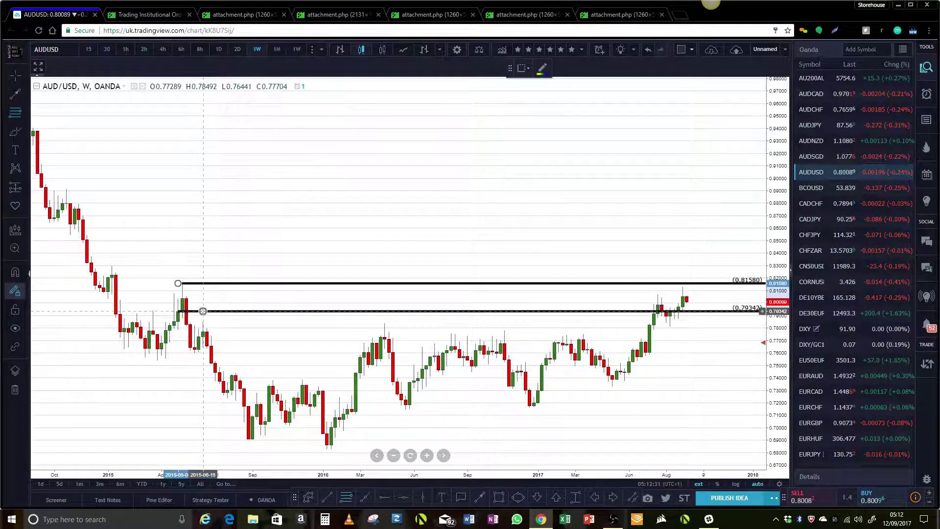
pyautogui.click(633, 360)
pyautogui.moveTo(633, 361); pyautogui.dragTo(666, 342)
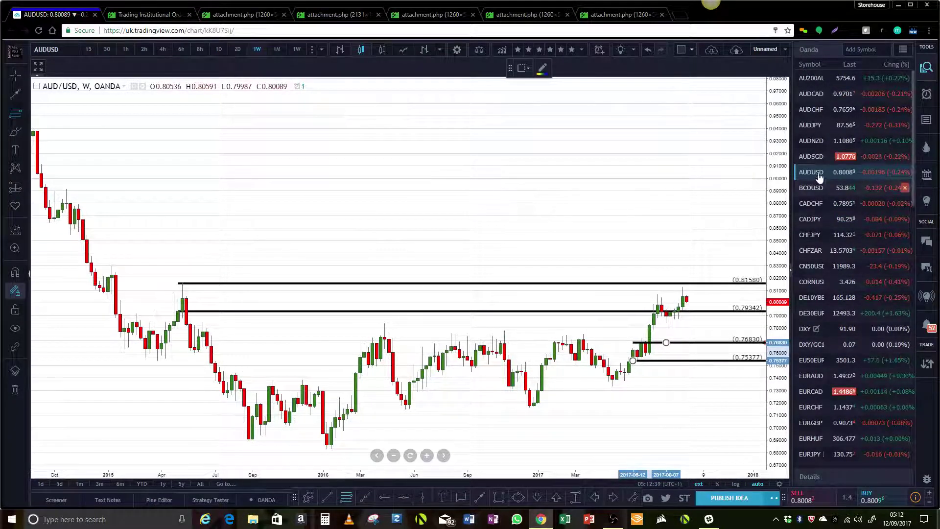
# On the AUDJPY weekly chart, mark the June 2017 demand zone from about 84.625 to 83.792 and the August 2015 supply zone from about 92.628 to 91.610.
pyautogui.click(811, 125)
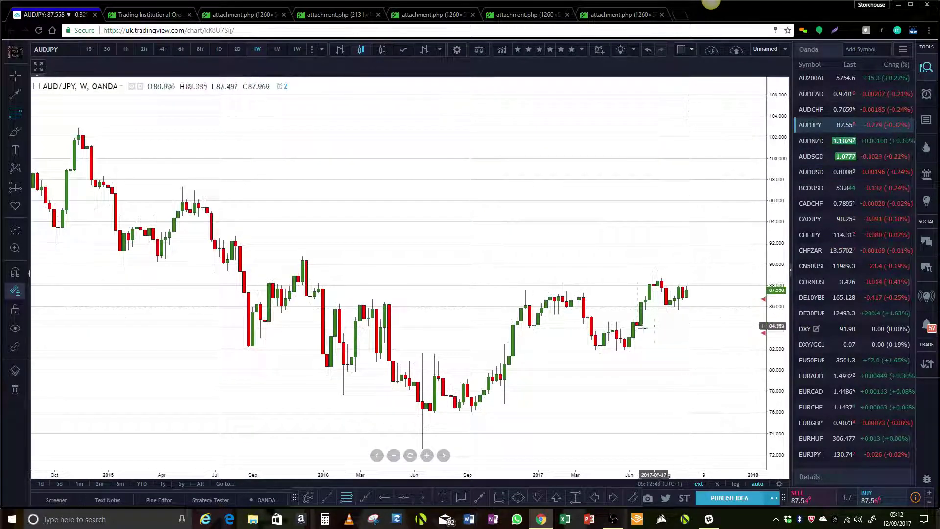
pyautogui.click(629, 321)
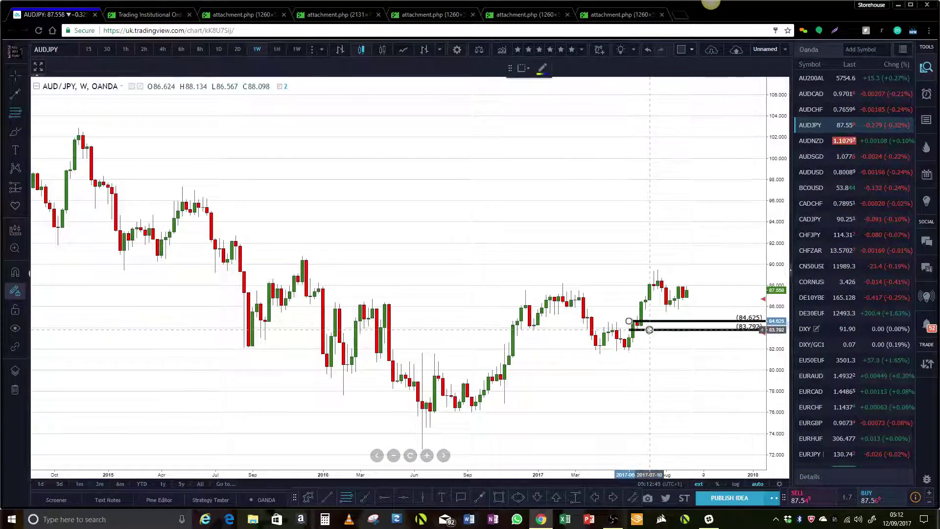
pyautogui.click(650, 330)
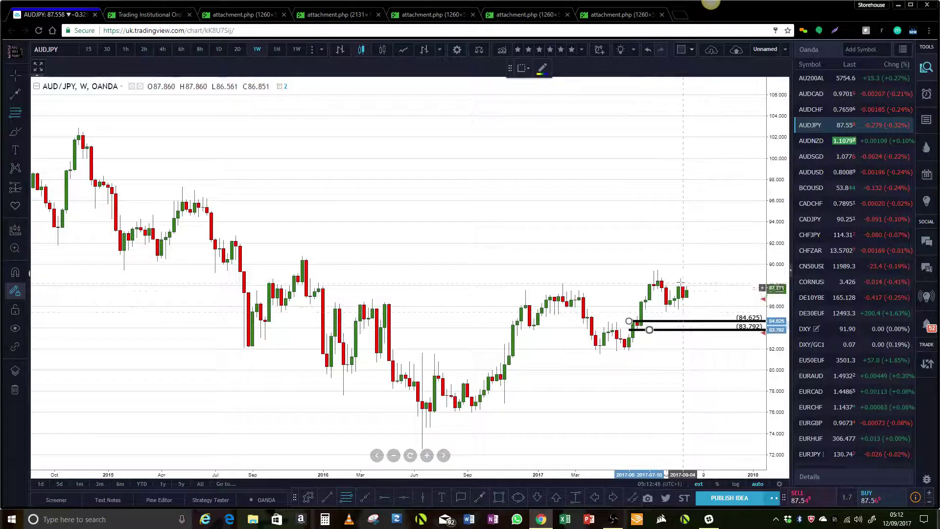
pyautogui.click(232, 237)
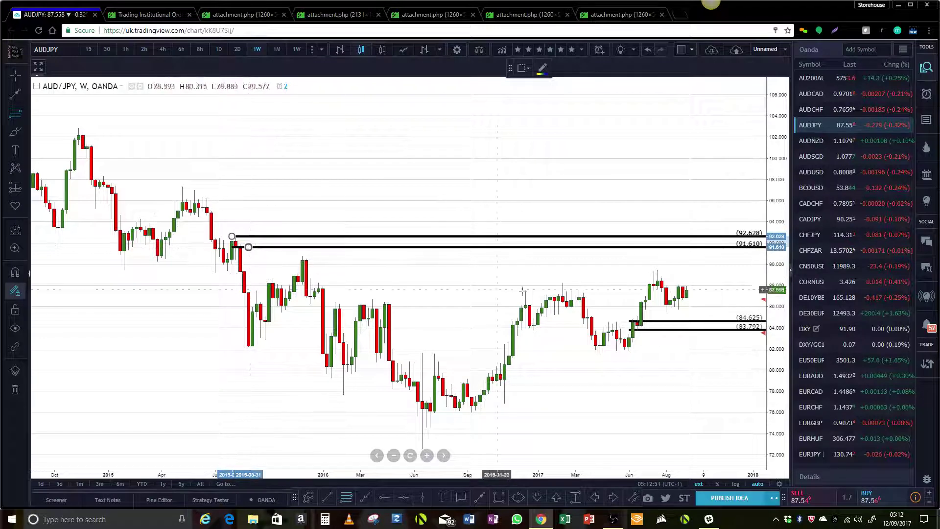
# On the CADJPY weekly chart, mark the July 2015 supply zone from about 96.132 to 94.489 and the mid-2017 demand zone from about 84.487 to 83.231.
pyautogui.click(811, 220)
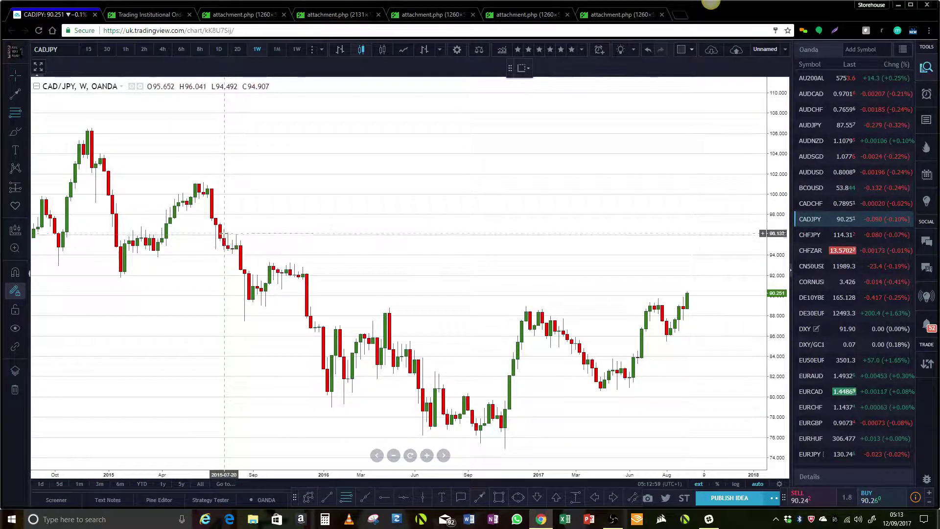
pyautogui.click(221, 233)
pyautogui.click(244, 250)
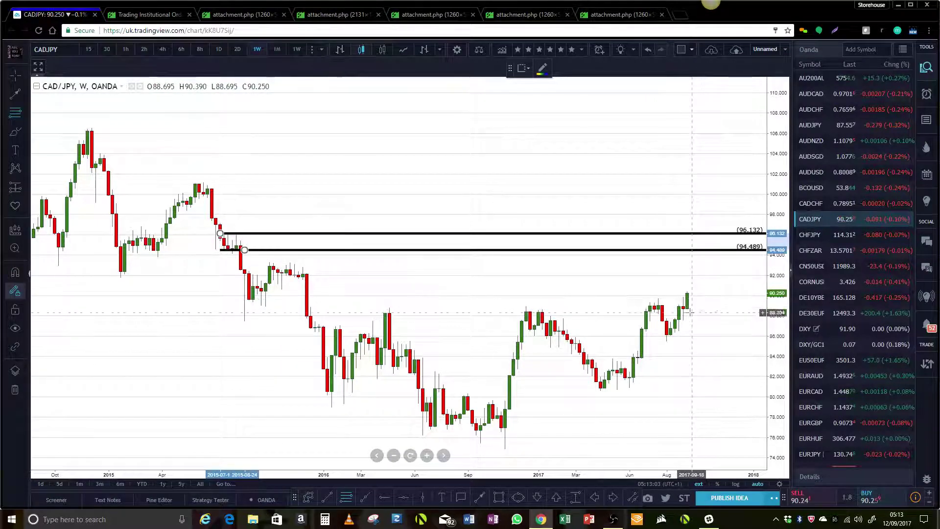
pyautogui.click(633, 351)
pyautogui.click(650, 364)
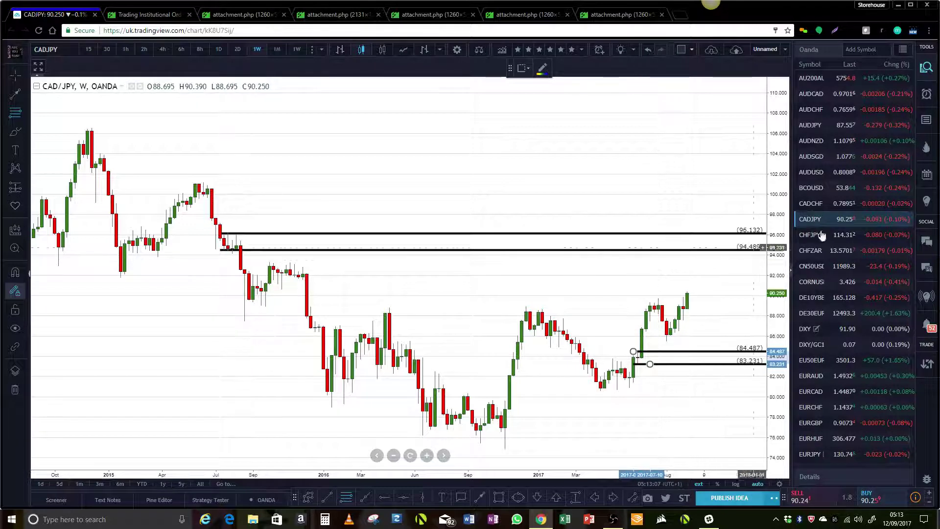
# Open the West Texas Oil (WTICOUSD) weekly chart and enlarge the price action from early 2016 onward.
pyautogui.scroll(-3, 839, 308)
pyautogui.scroll(-10, 839, 308)
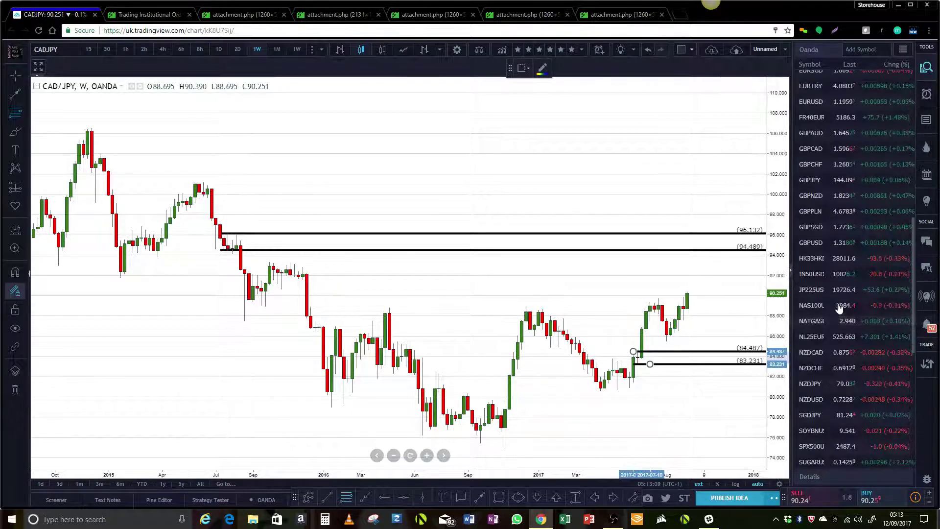
pyautogui.scroll(-5, 839, 308)
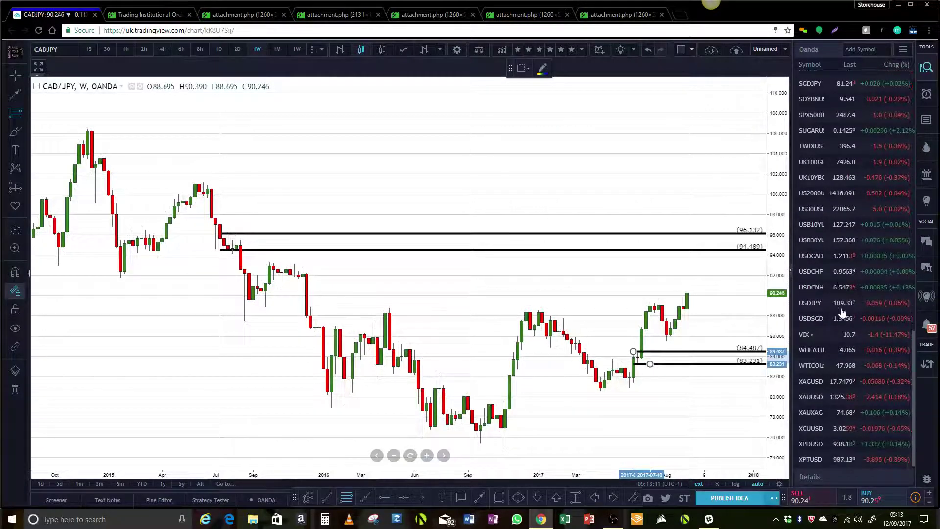
pyautogui.click(811, 365)
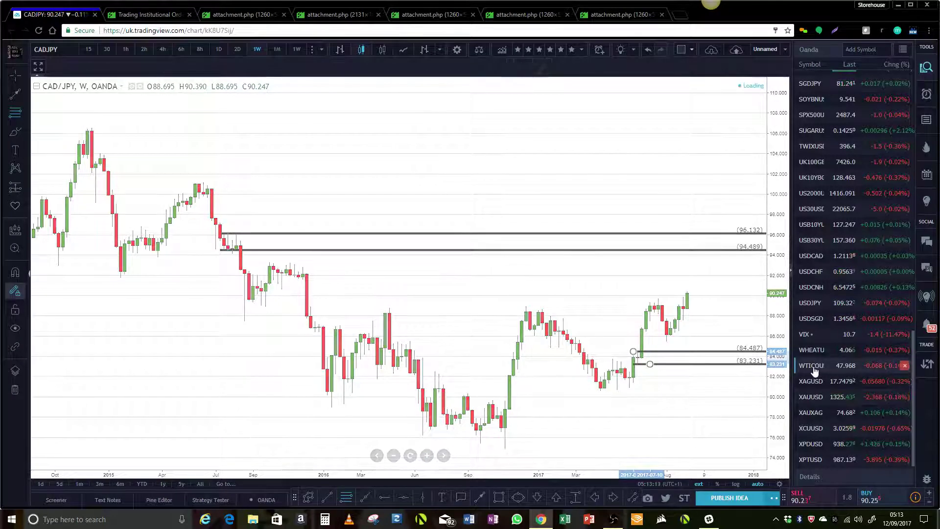
pyautogui.scroll(3, 698, 352)
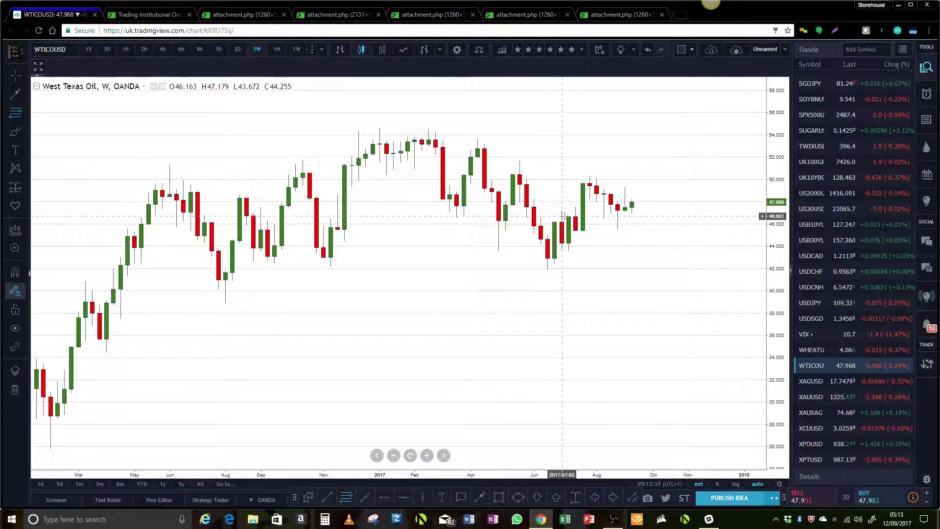
# Mark the West Texas Oil demand zone of July 2017 from about 46.687 to 45.279 and the May 2017 supply zone from about 51.701 to 49.589.
pyautogui.moveTo(562, 216); pyautogui.dragTo(585, 231)
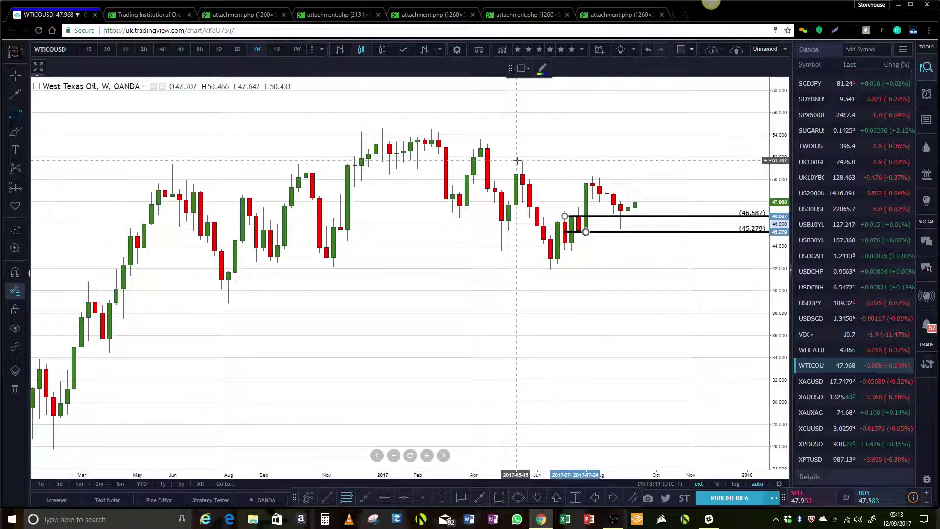
pyautogui.moveTo(516, 160); pyautogui.dragTo(529, 183)
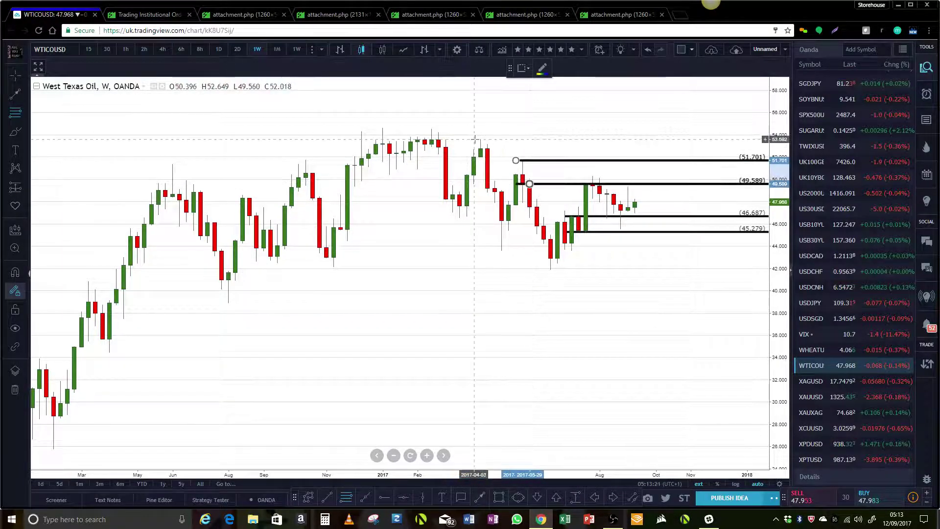
# Mark the West Texas Oil supply zone of April 2017 from about 53.592 to 51.964 and the July 2016 demand zone from about 41.629 to 38.814.
pyautogui.moveTo(475, 139); pyautogui.dragTo(501, 157)
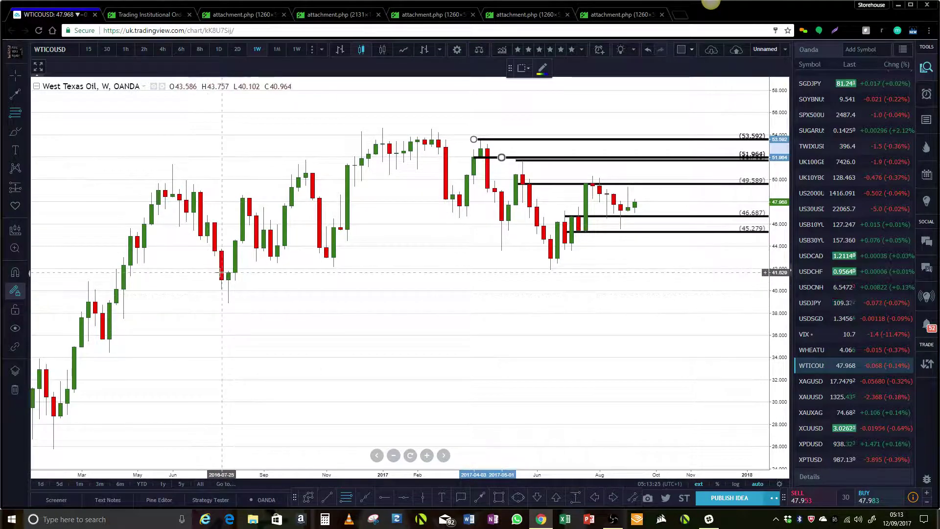
pyautogui.moveTo(221, 272); pyautogui.dragTo(256, 303)
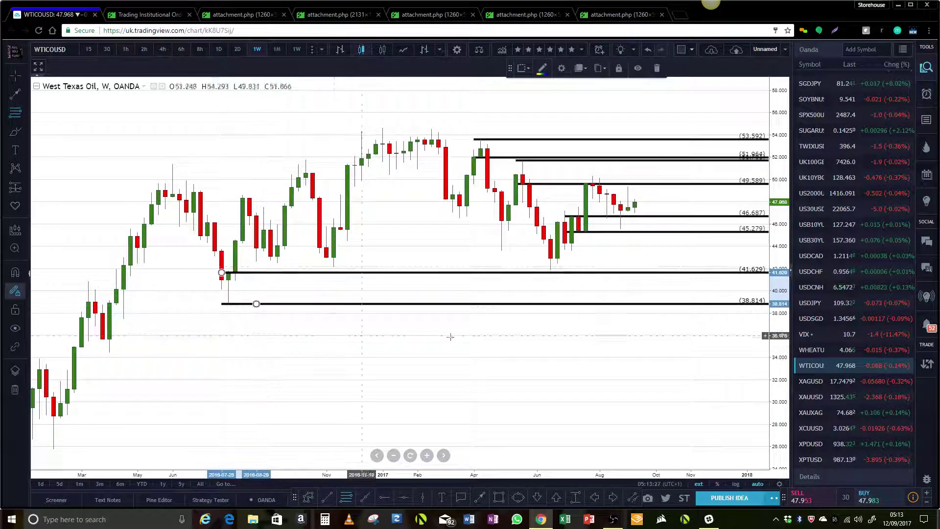
# Delete the two West Texas Oil zones nearest the current price, the July 2017 demand zone and the May 2017 supply zone.
pyautogui.click(599, 216)
pyautogui.press('Delete')
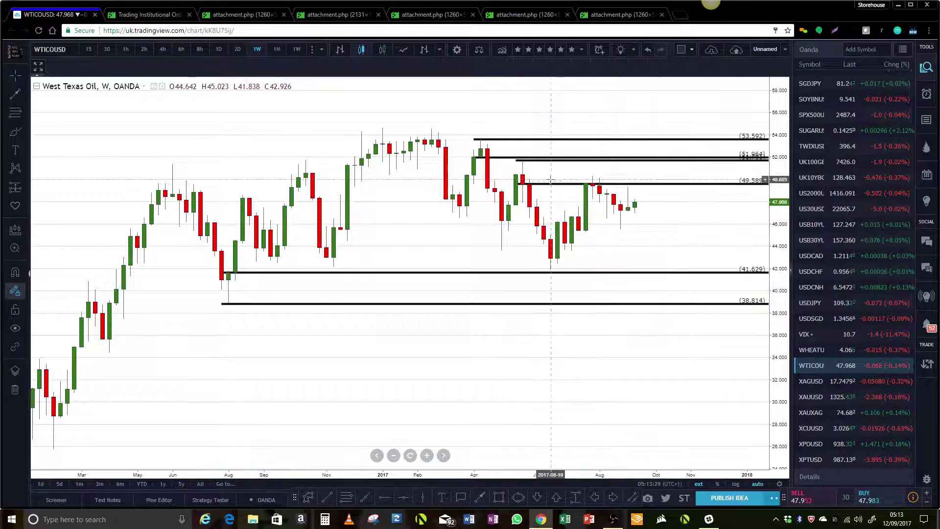
pyautogui.press('Delete')
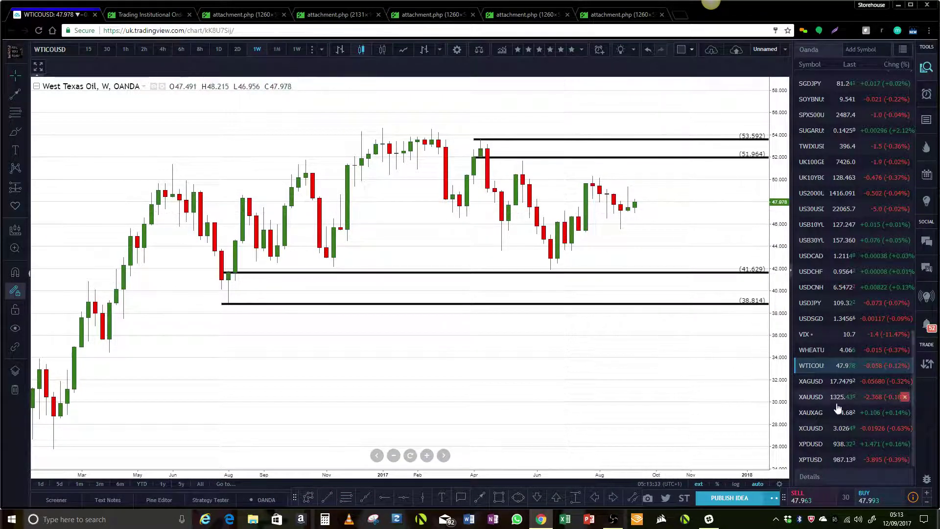
# Open the gold (XAUUSD) weekly chart and mark the August 2017 demand zone from about 1291.866 to 1267.283.
pyautogui.click(813, 397)
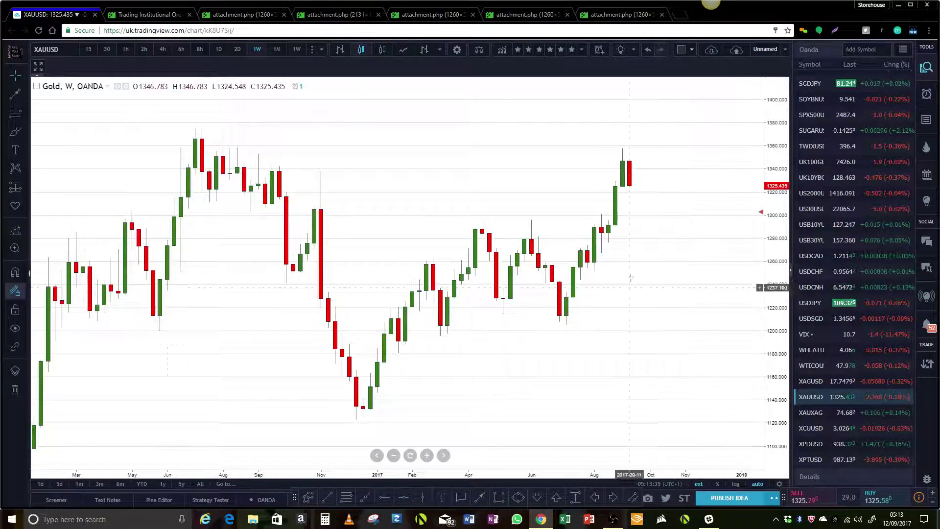
pyautogui.click(14, 114)
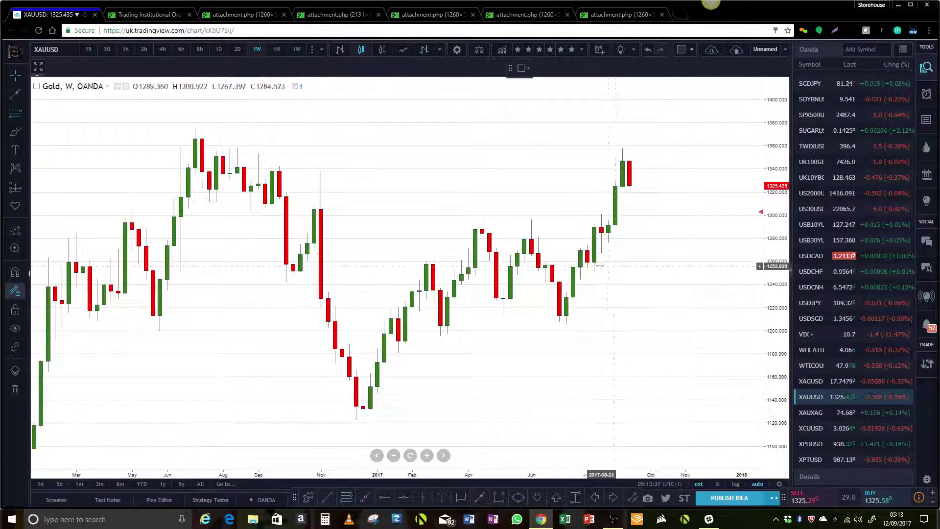
pyautogui.click(594, 224)
pyautogui.click(636, 253)
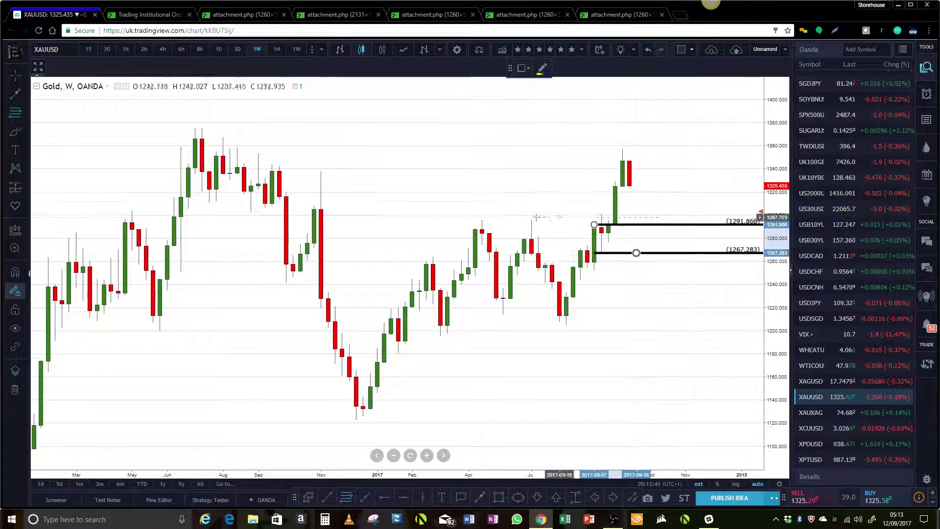
# Mark the gold supply zone on the April 2013 decline from about 1496.251 to 1444.594.
pyautogui.scroll(-6, 535, 216)
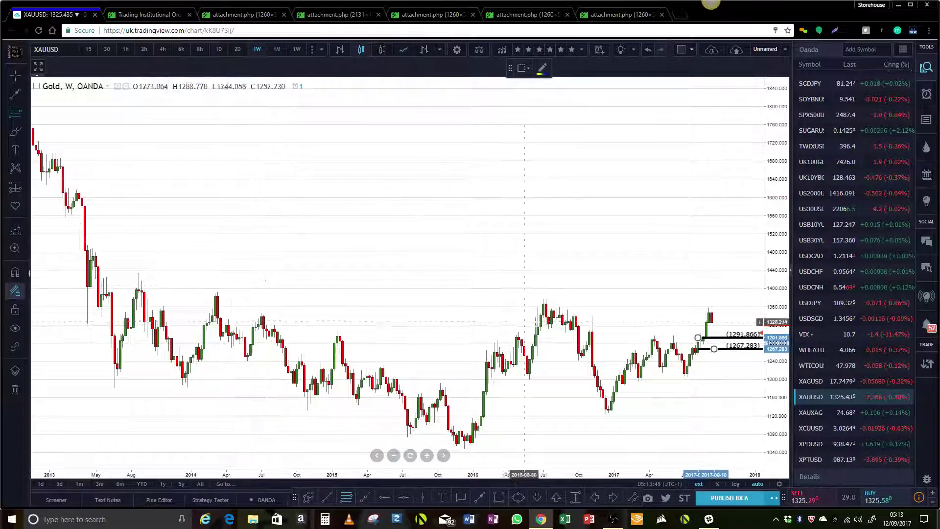
pyautogui.click(86, 245)
pyautogui.click(122, 268)
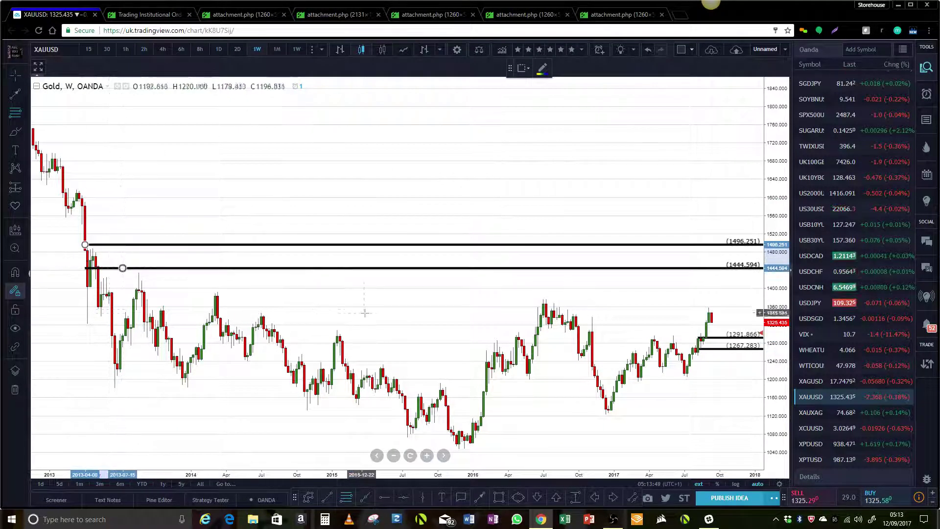
pyautogui.scroll(5, 425, 312)
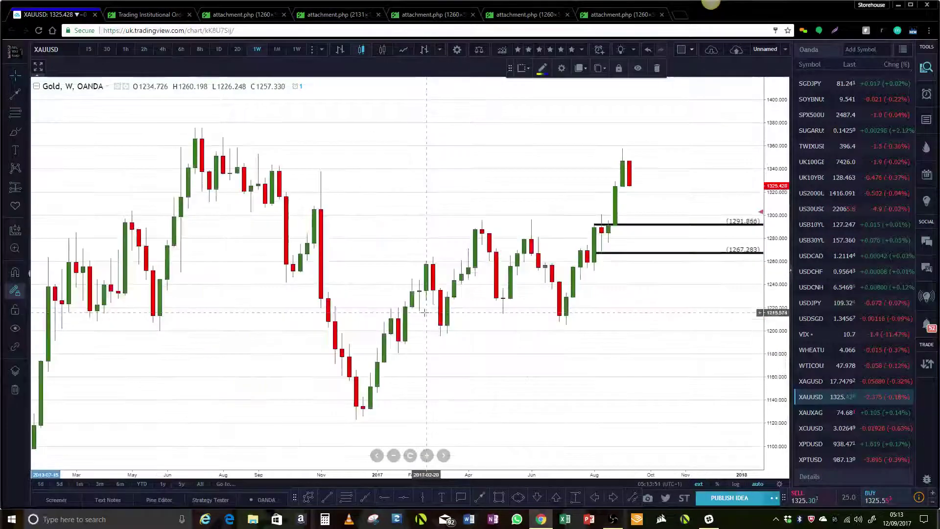